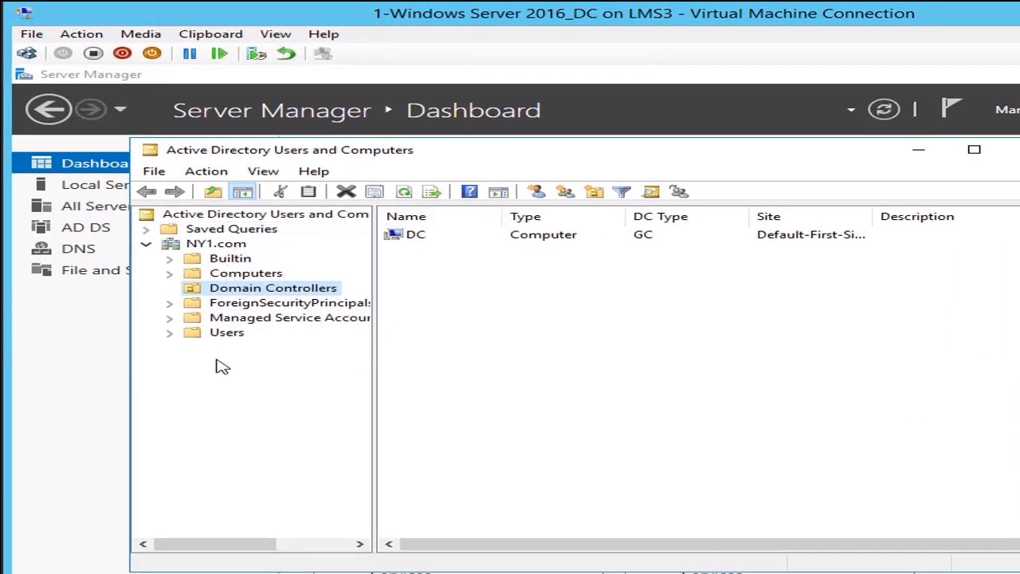
- Look through the Computers, ForeignSecurityPrincipals, Managed Service Accounts and Users containers, widening the Name column to read the full names
left_click(245, 272)
left_click(239, 304)
left_click(239, 317)
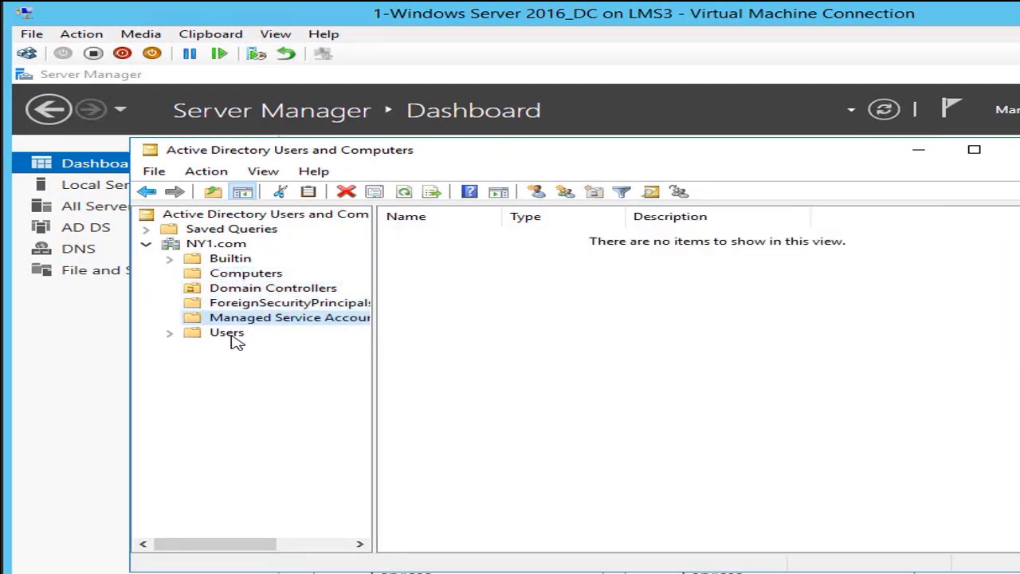
left_click(227, 333)
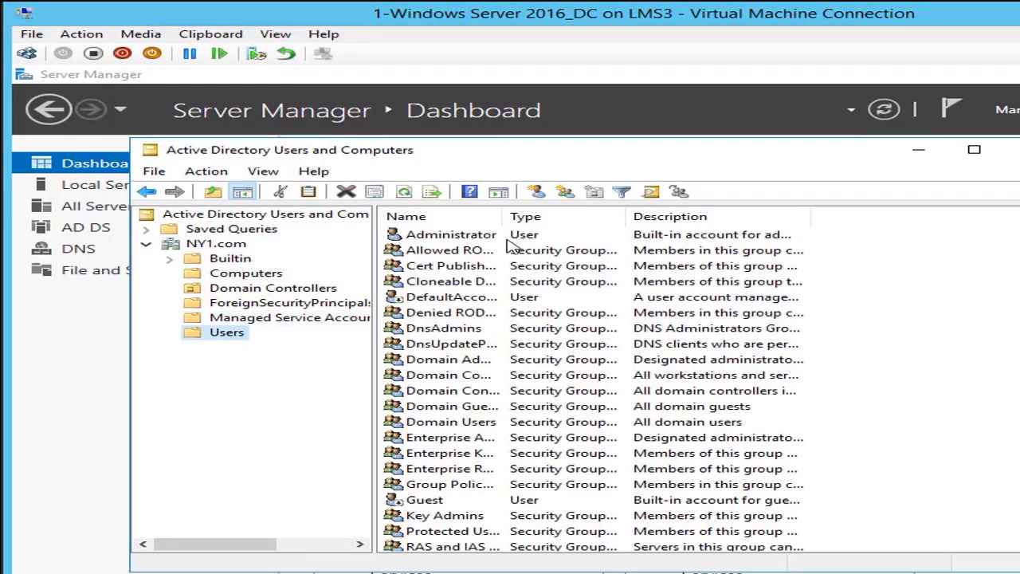
left_click_drag(499, 221, 724, 296)
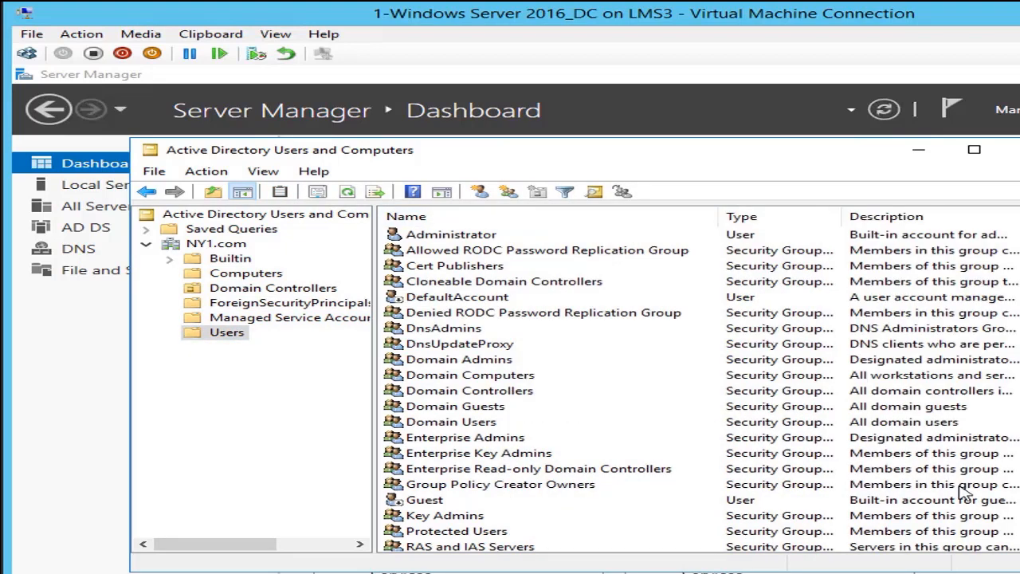
- Start a new user in the NY1.com domain with first name TestUser and user logon name TestUser
right_click(217, 244)
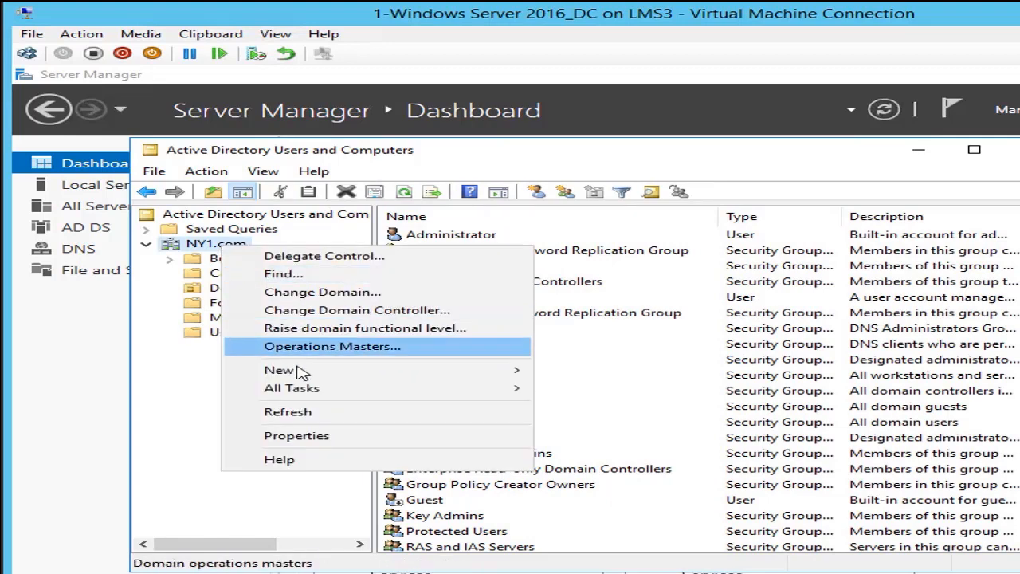
mouse_move(446, 372)
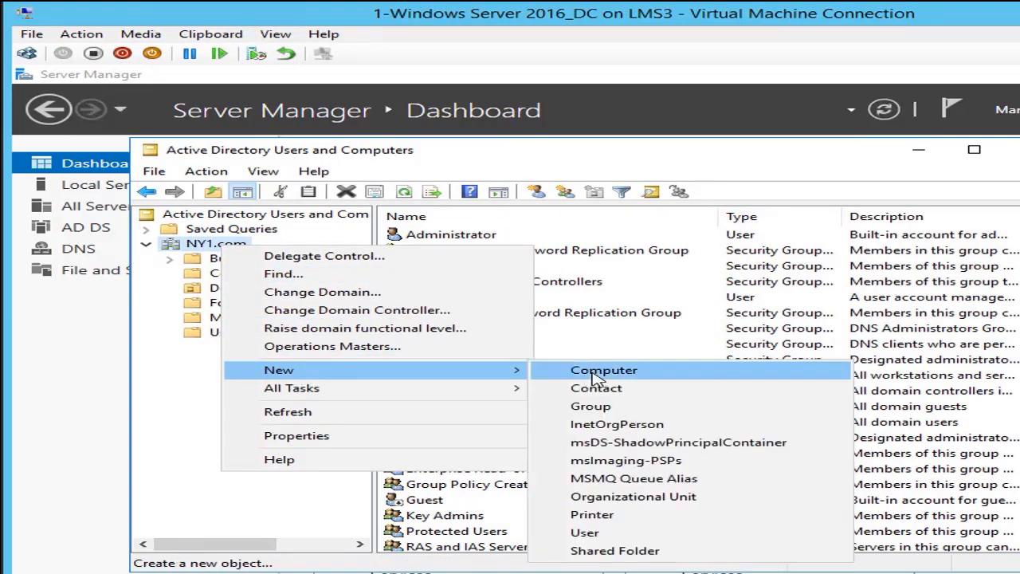
left_click(618, 532)
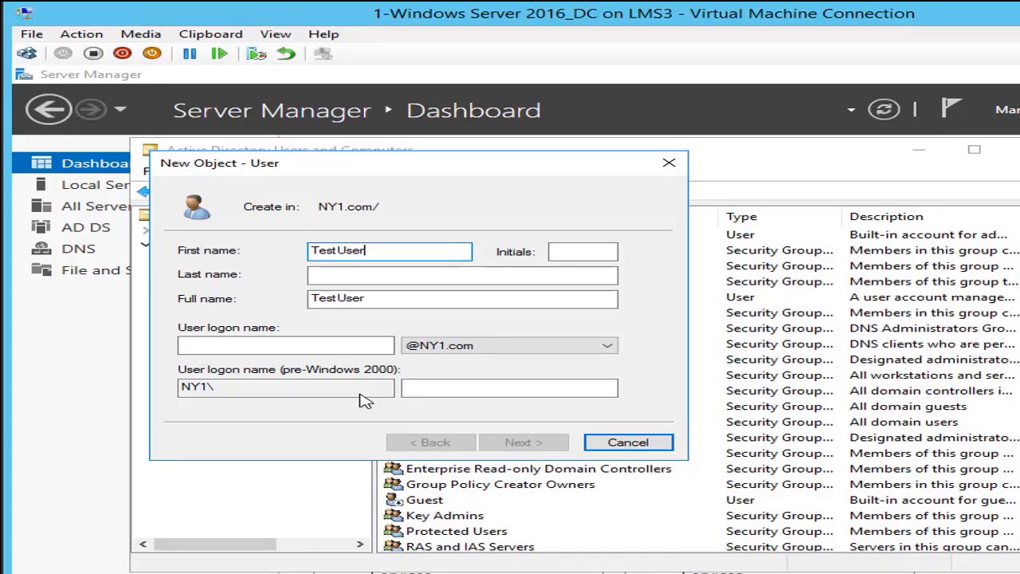
left_click(355, 343)
type("T")
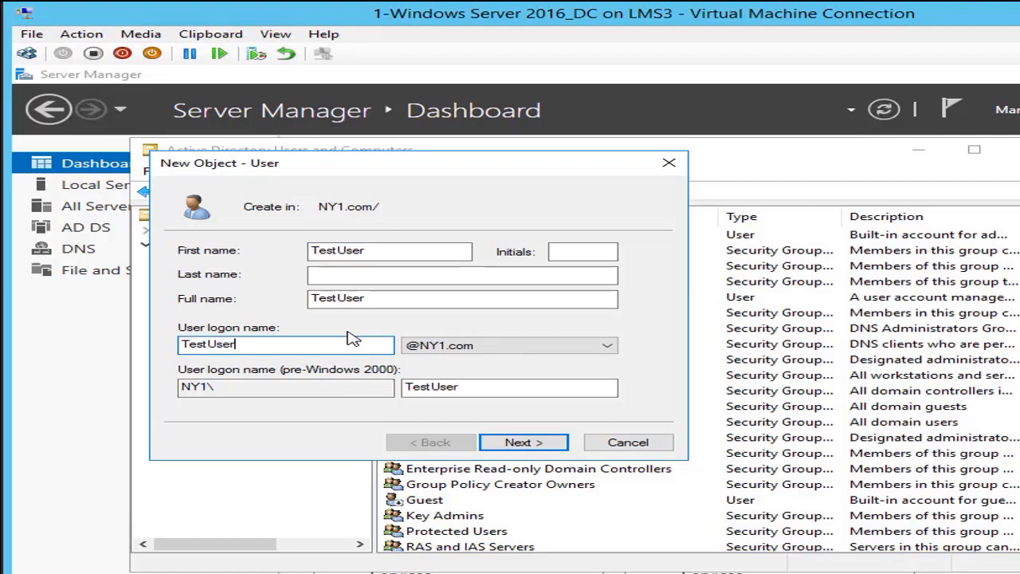
type("estUser")
left_click(523, 442)
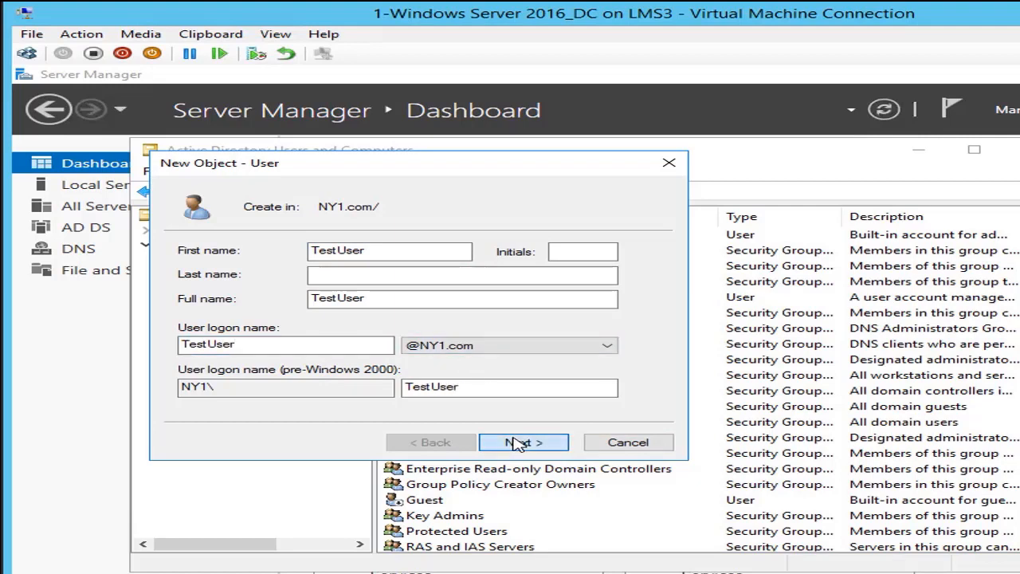
- Enter and confirm the account password, require no change at next logon, set the password to never expire, and finish creating the user
left_click(184, 304)
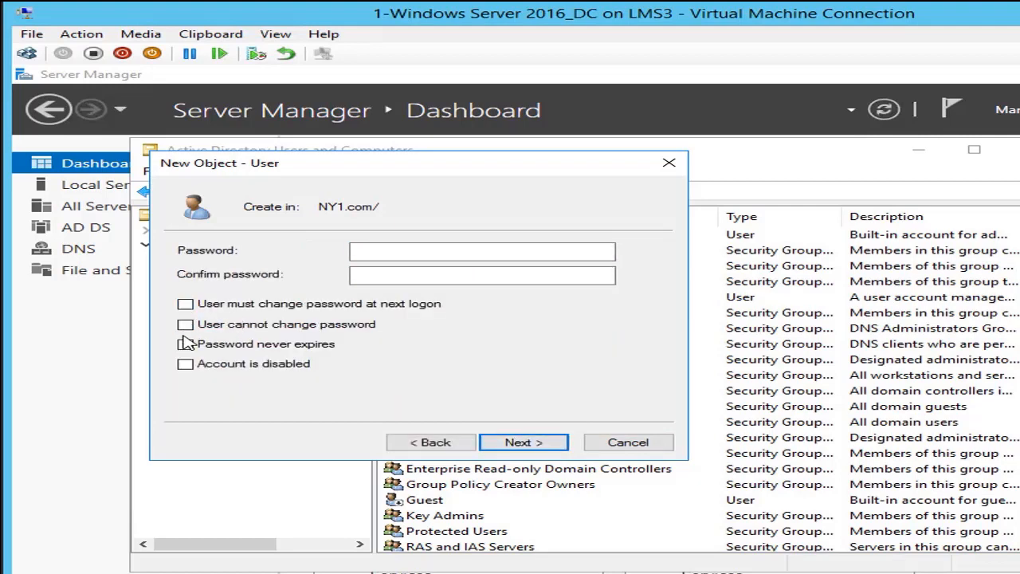
left_click(185, 344)
left_click(419, 253)
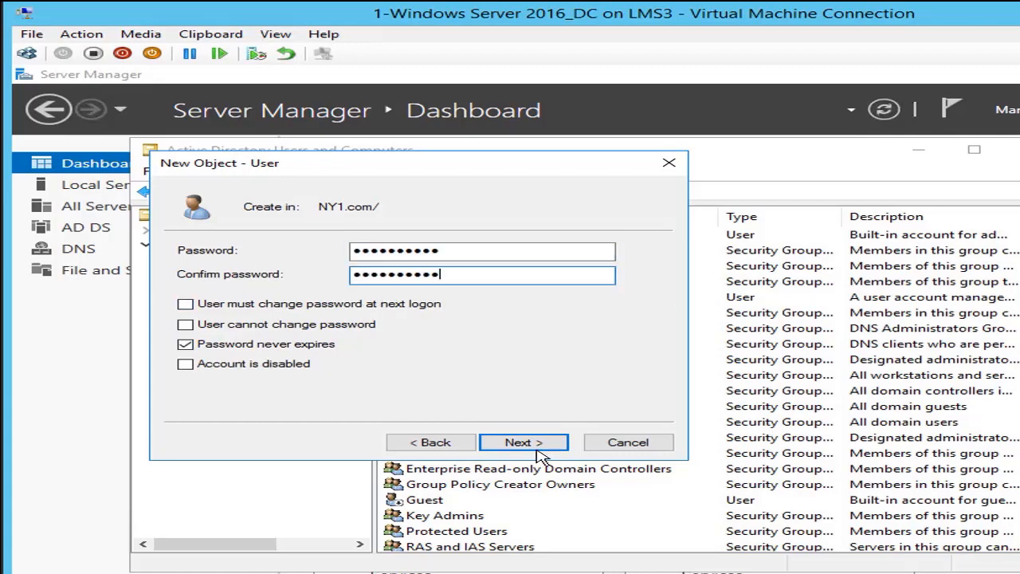
left_click(542, 446)
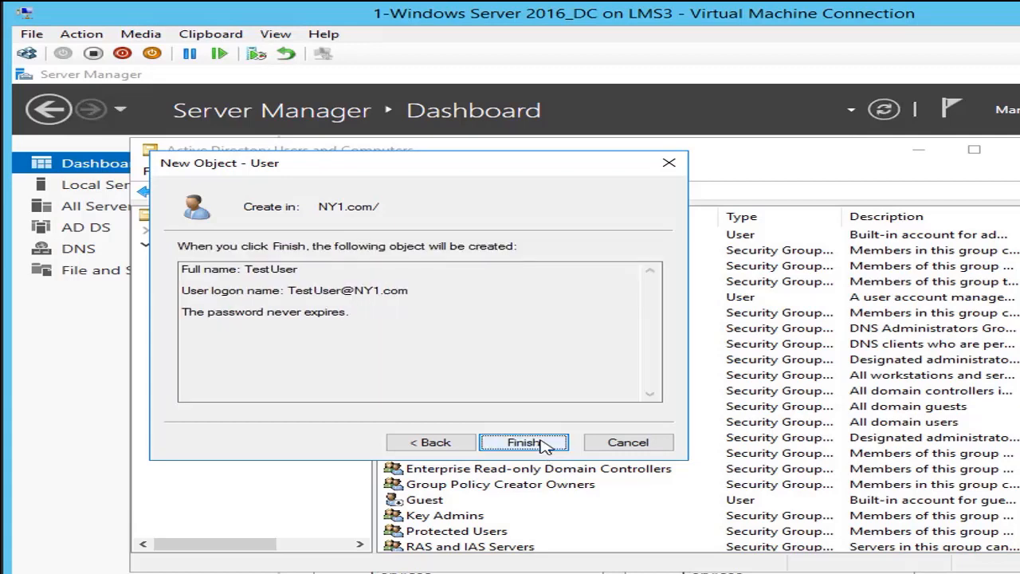
left_click(526, 443)
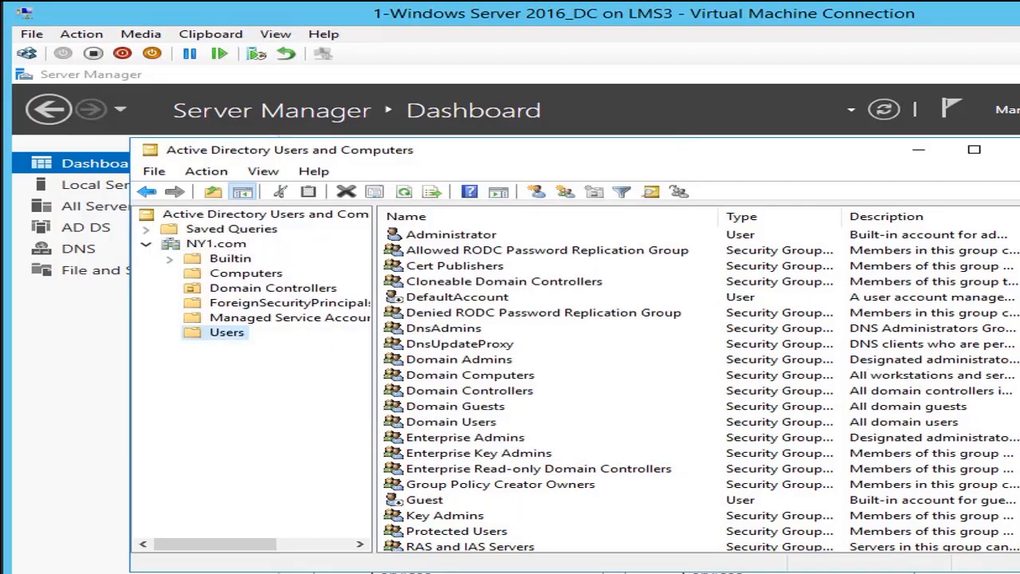
- Look for the new account in the Users container, refresh the list, and show the NY1.com domain's contents
scroll(701, 390, "down", 1)
scroll(701, 391, "up", 1)
left_click(409, 197)
left_click(201, 247)
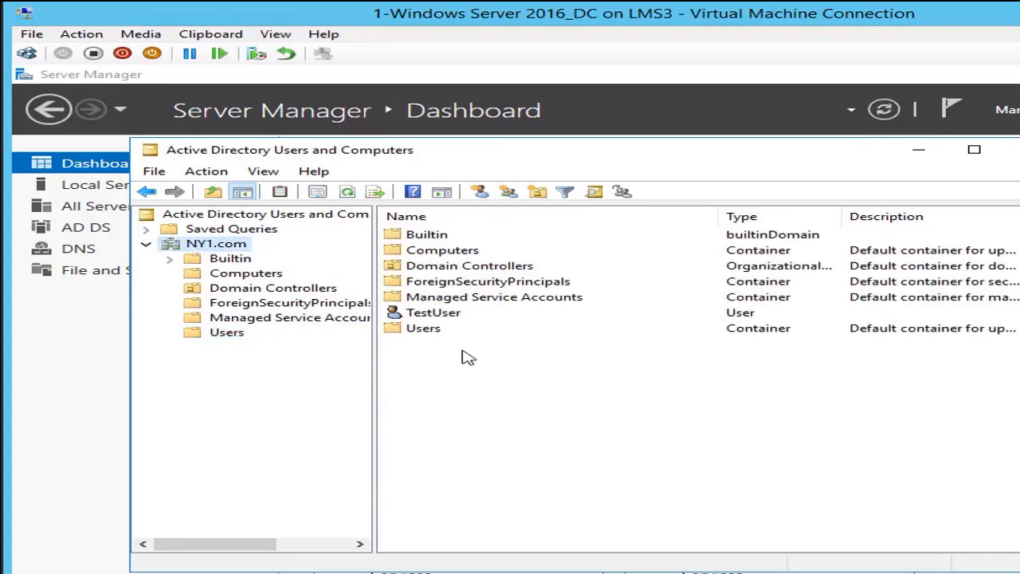
- Check TestUser's group memberships in its properties and close them without changes
left_click(434, 313)
right_click(446, 319)
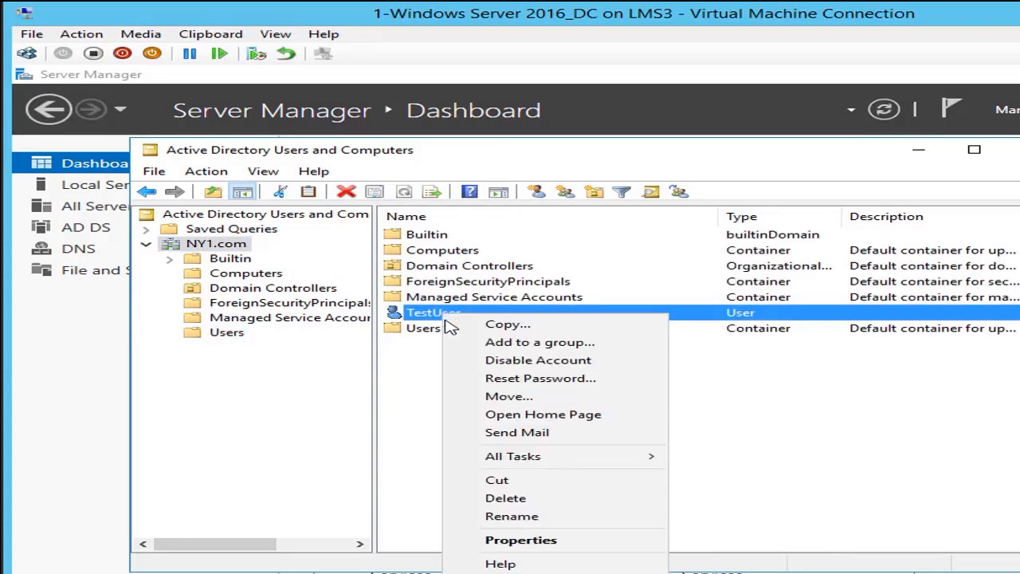
left_click(538, 539)
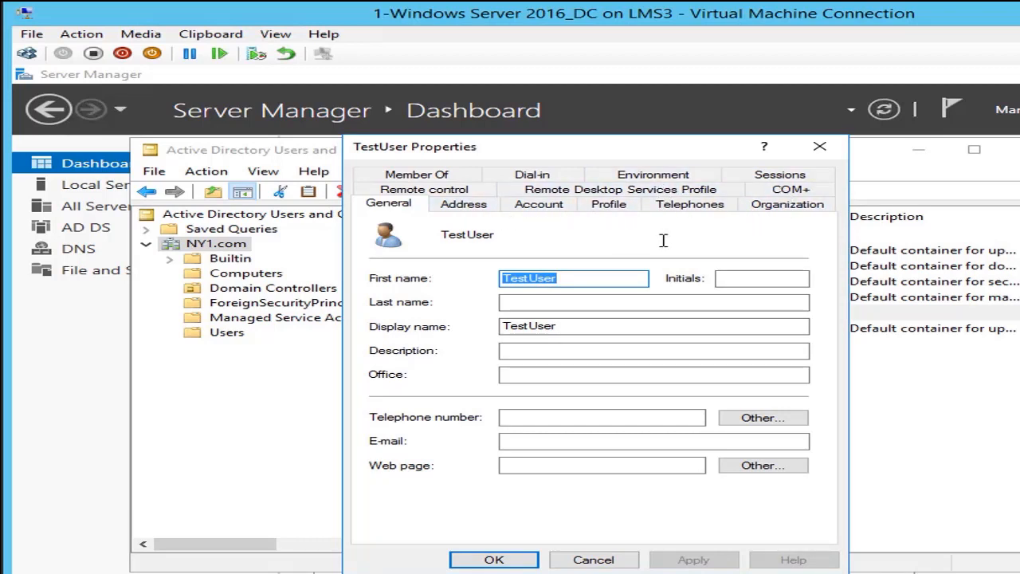
left_click(443, 174)
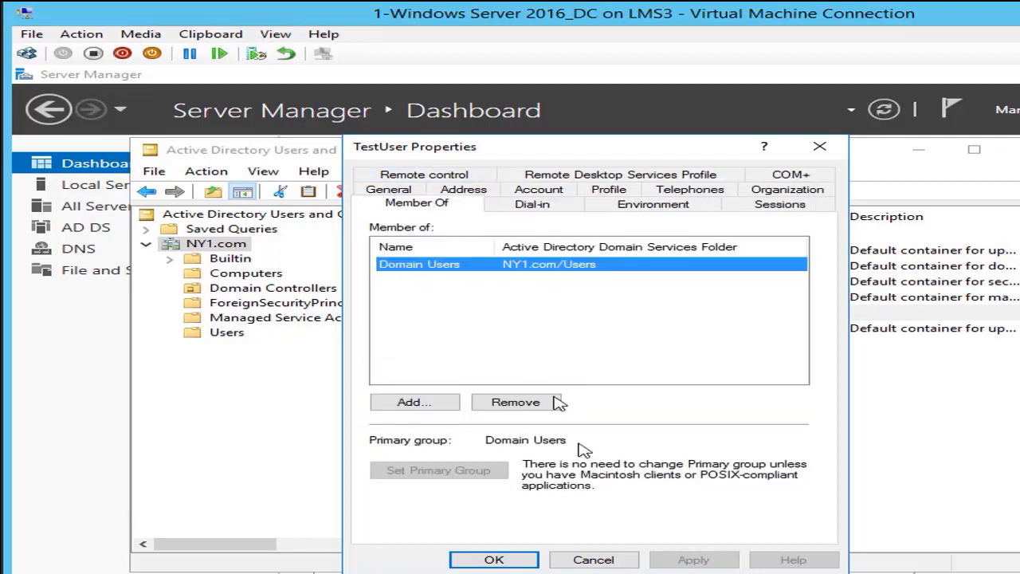
left_click(593, 559)
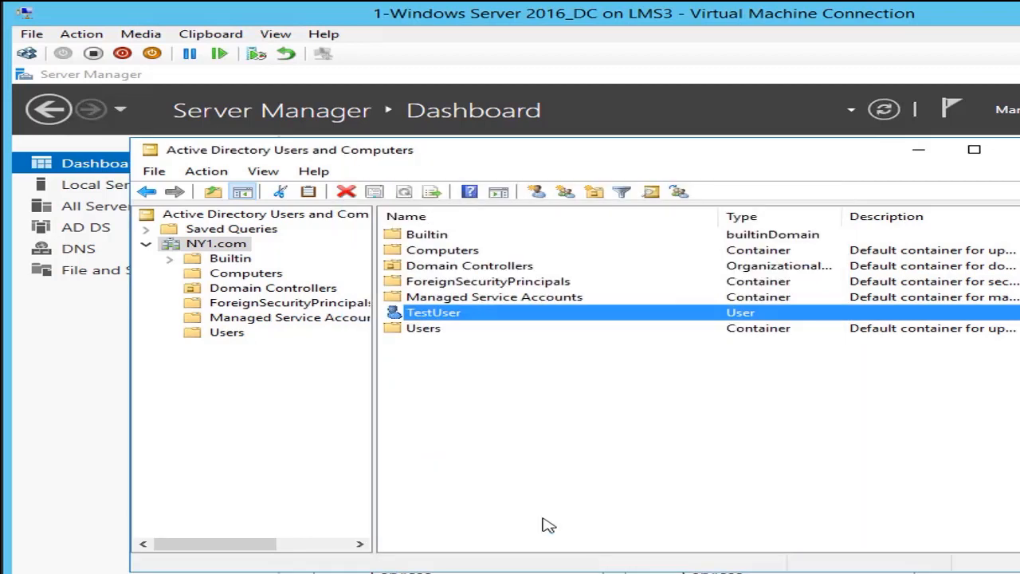
- Turn on Advanced Features and inspect TestUser's canonical name and creation date in its object properties
left_click(258, 176)
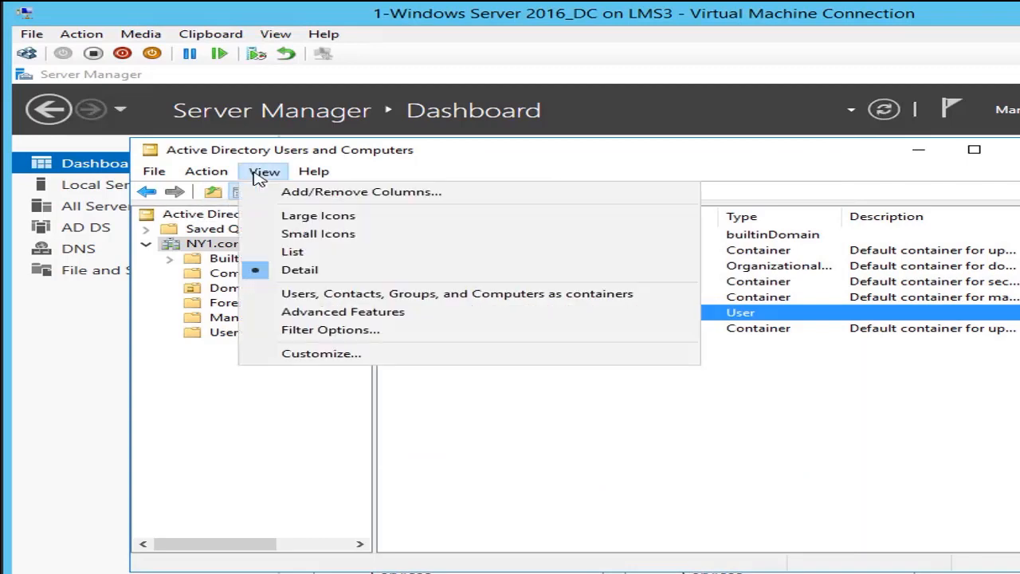
left_click(294, 313)
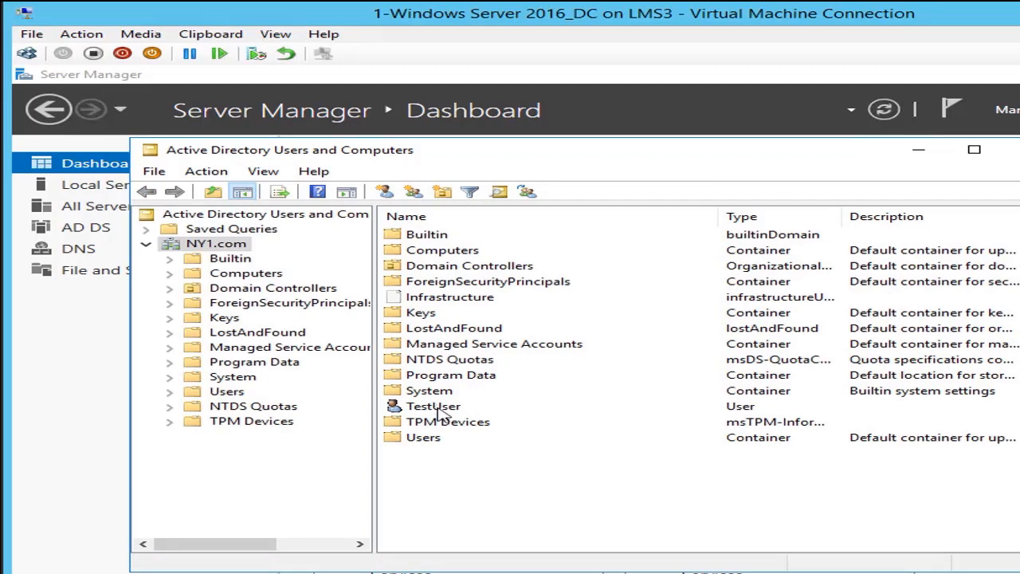
left_click(438, 407)
right_click(439, 414)
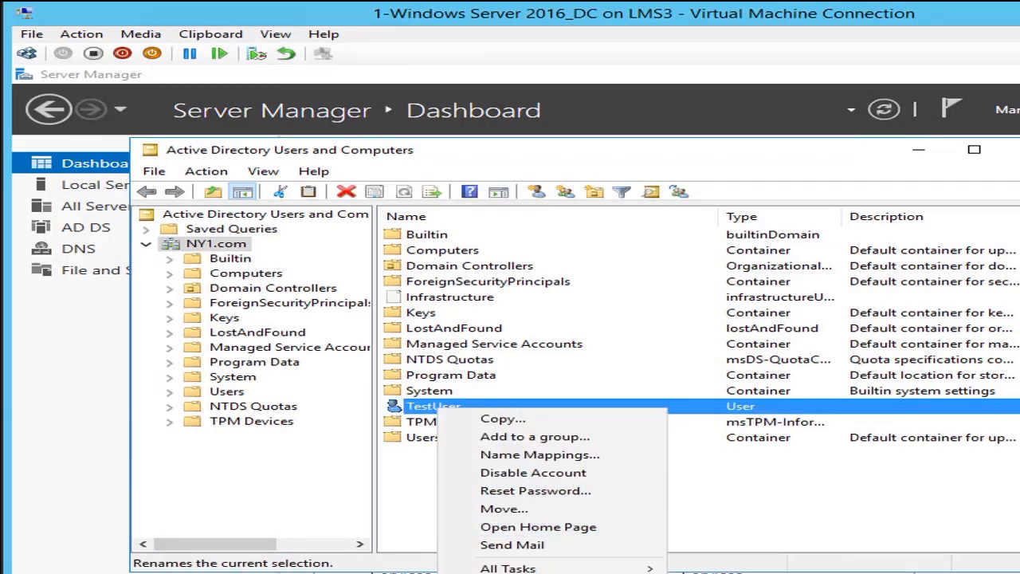
left_click(479, 571)
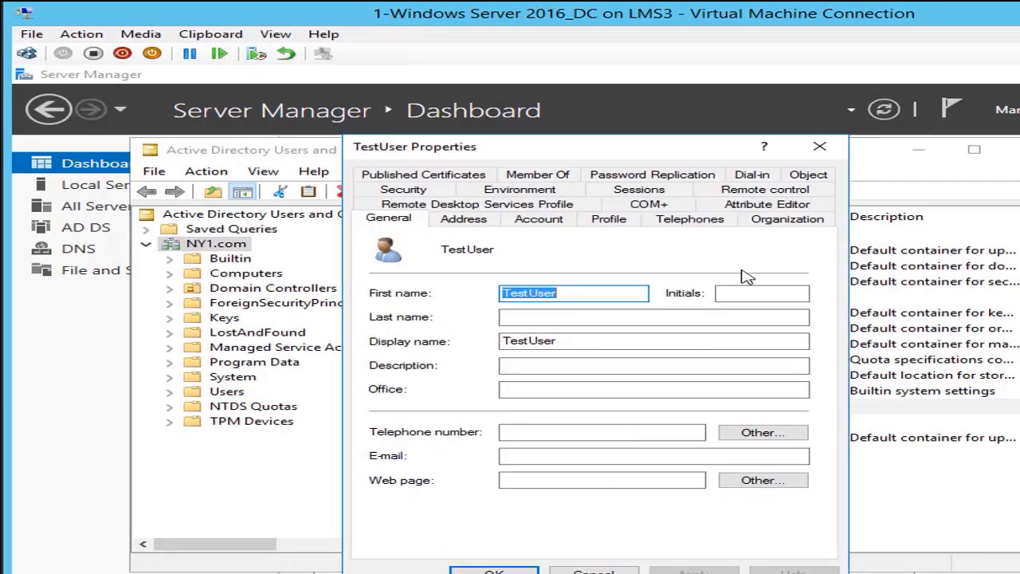
left_click(806, 177)
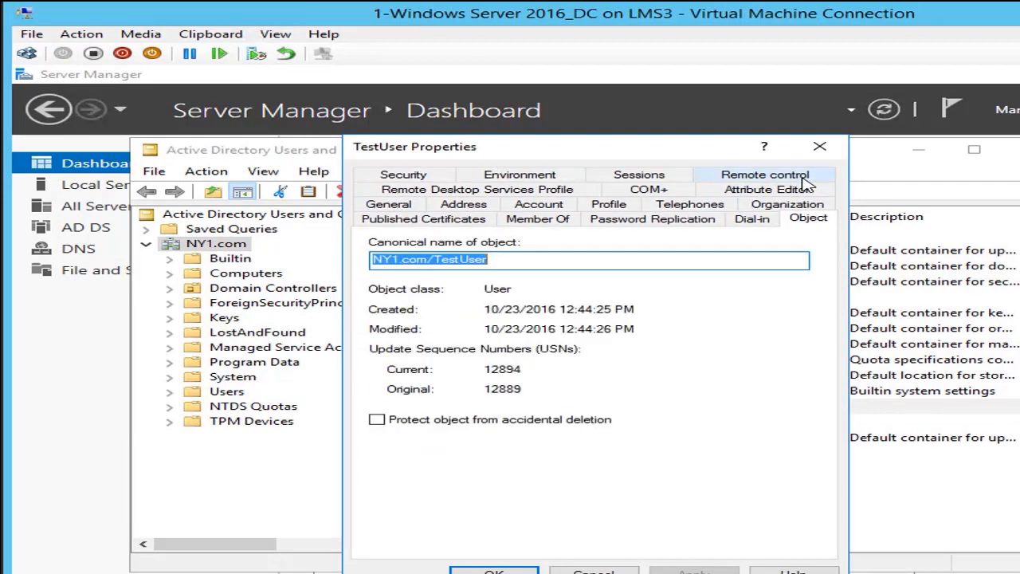
left_click(577, 258)
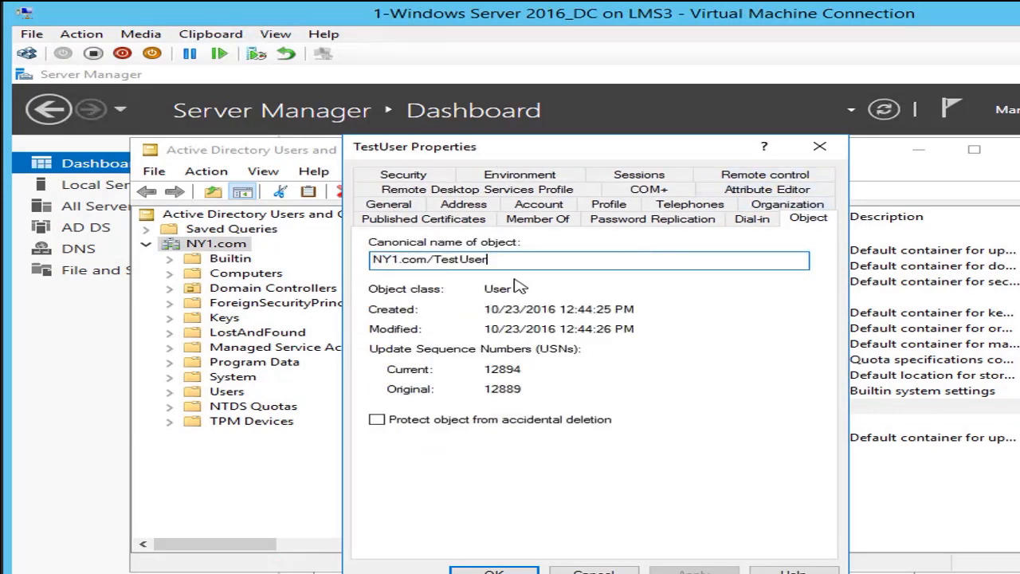
left_click_drag(487, 311, 660, 310)
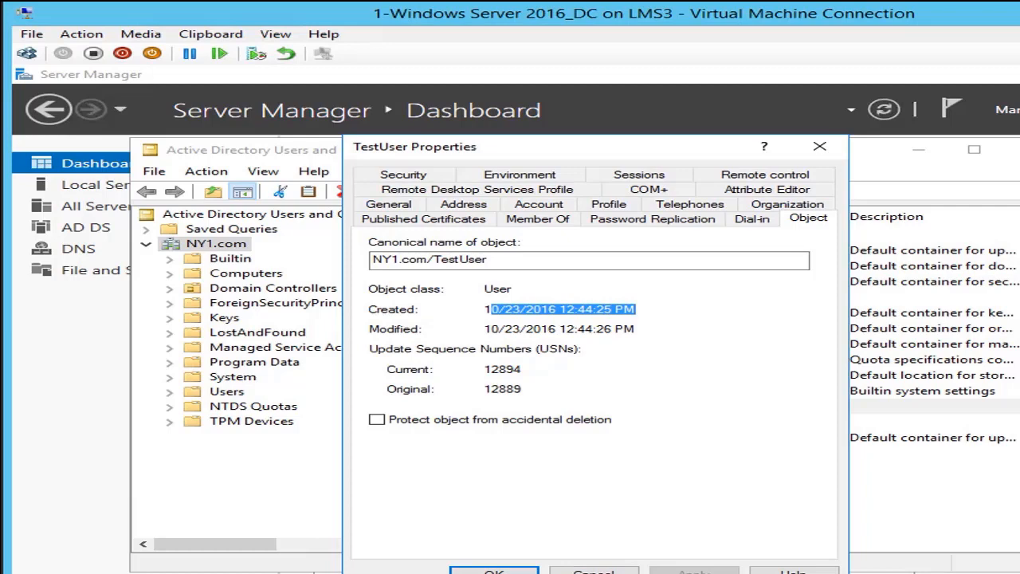
key("Escape")
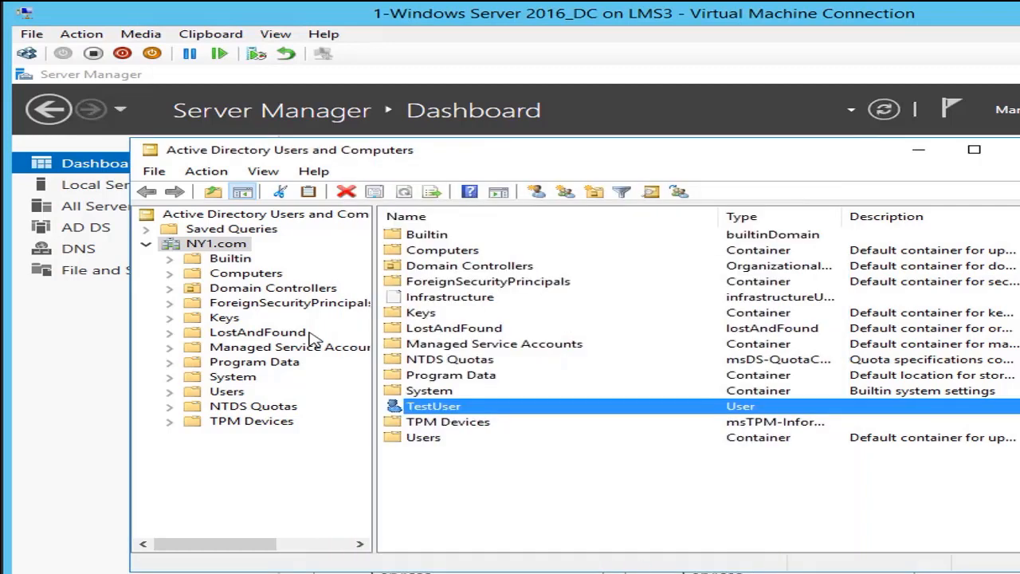
- Create an organizational unit named NewYork in the NY1.com domain, keeping it protected from accidental deletion
right_click(214, 246)
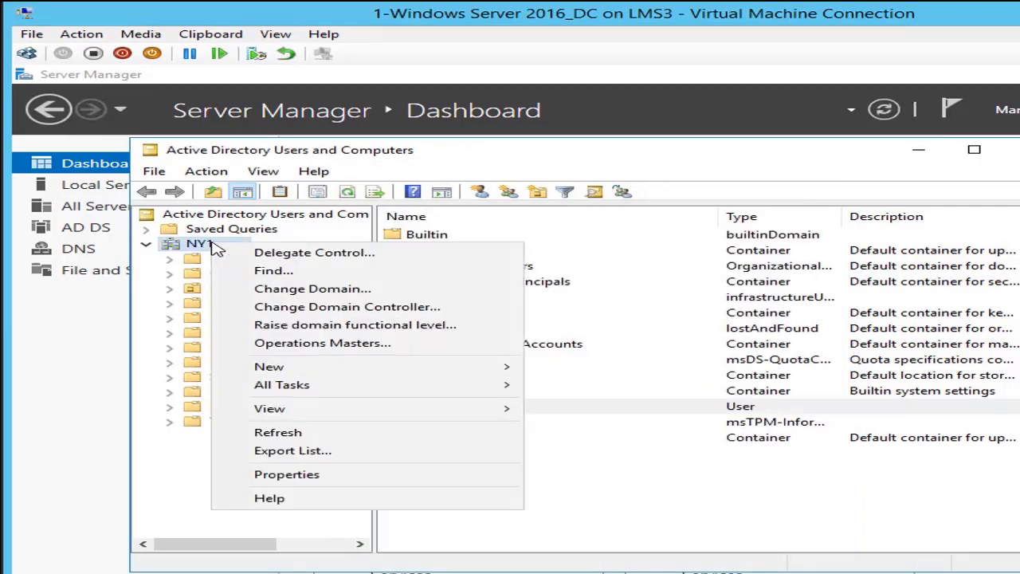
mouse_move(303, 373)
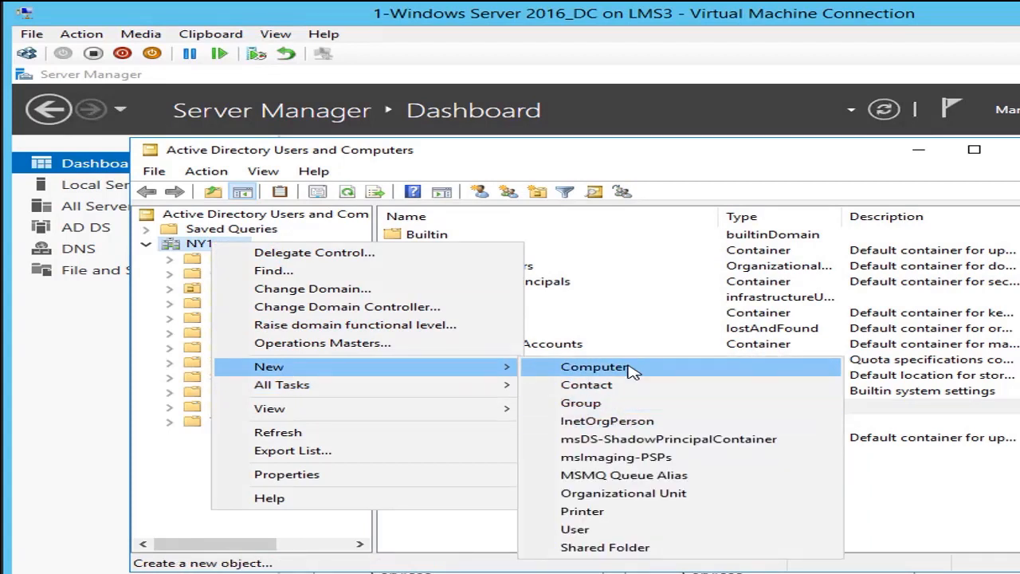
left_click(612, 498)
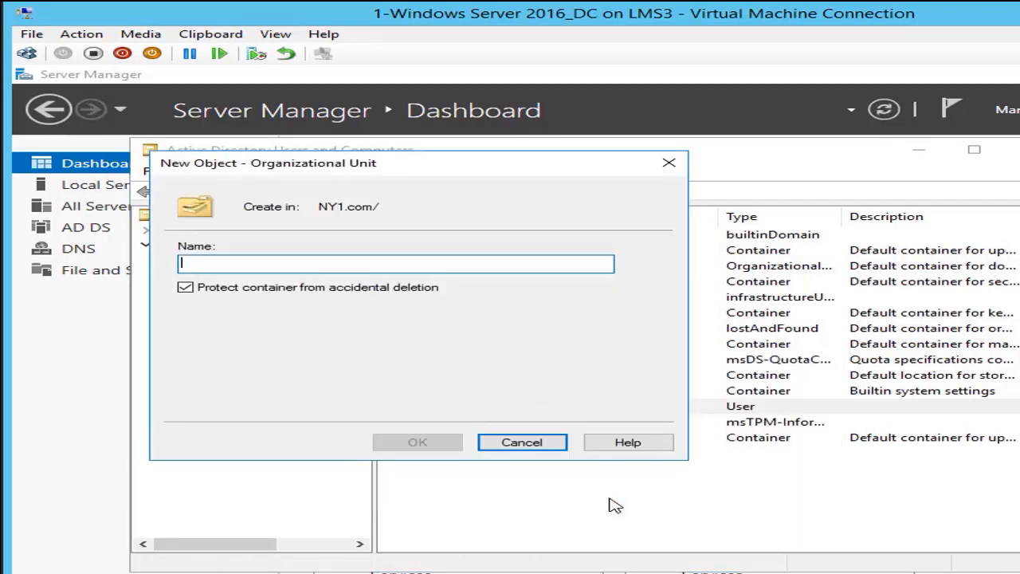
type("Ne")
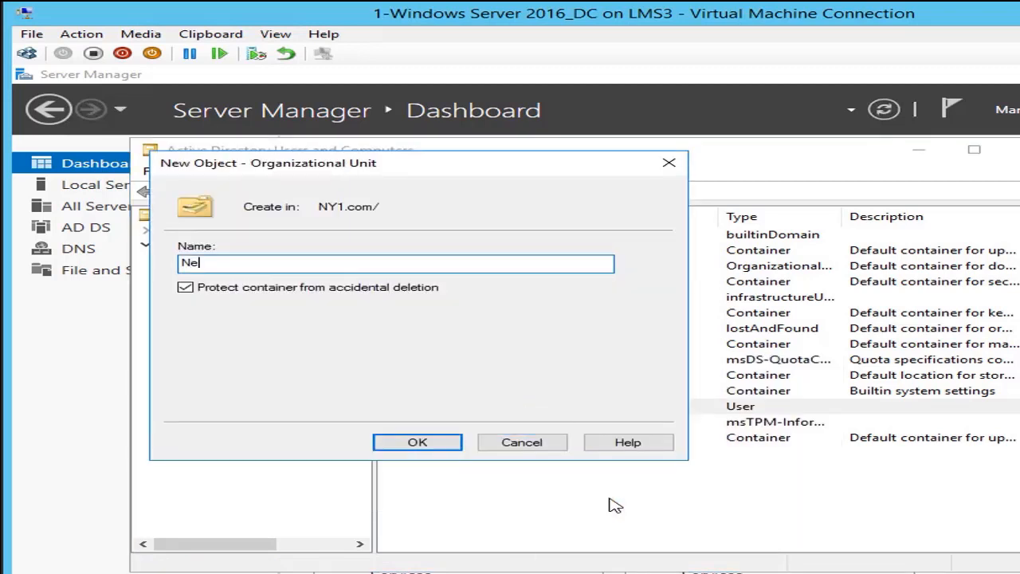
type("wYork")
left_click(434, 444)
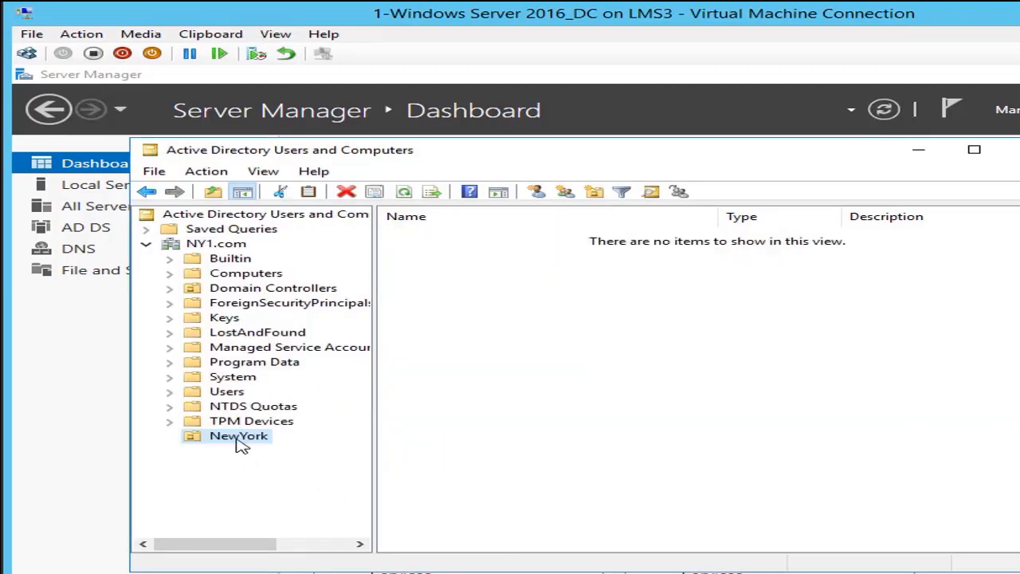
- Open the NewYork organizational unit and view the object types that can be created inside it
left_click(242, 443)
left_click(491, 304)
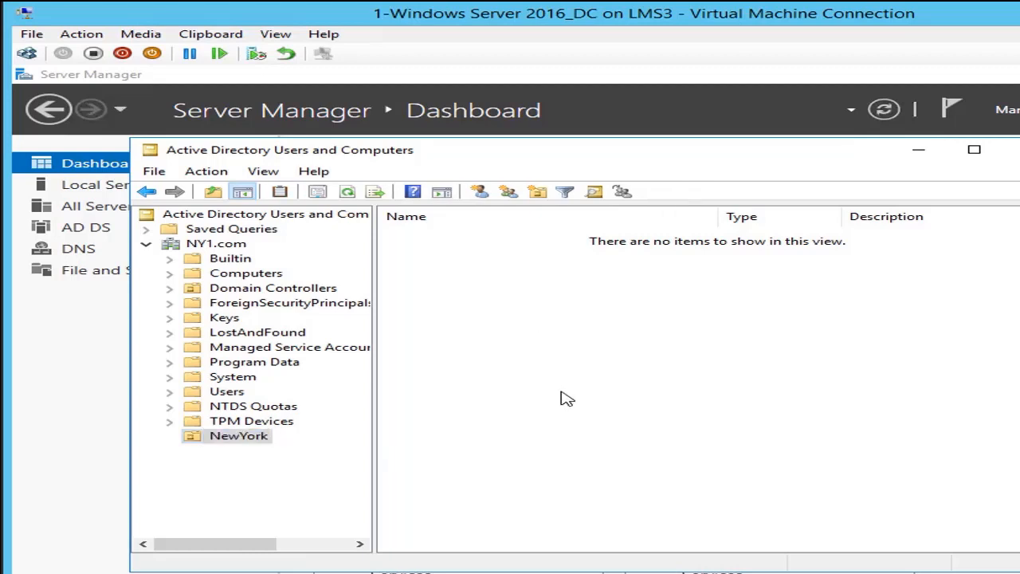
right_click(537, 316)
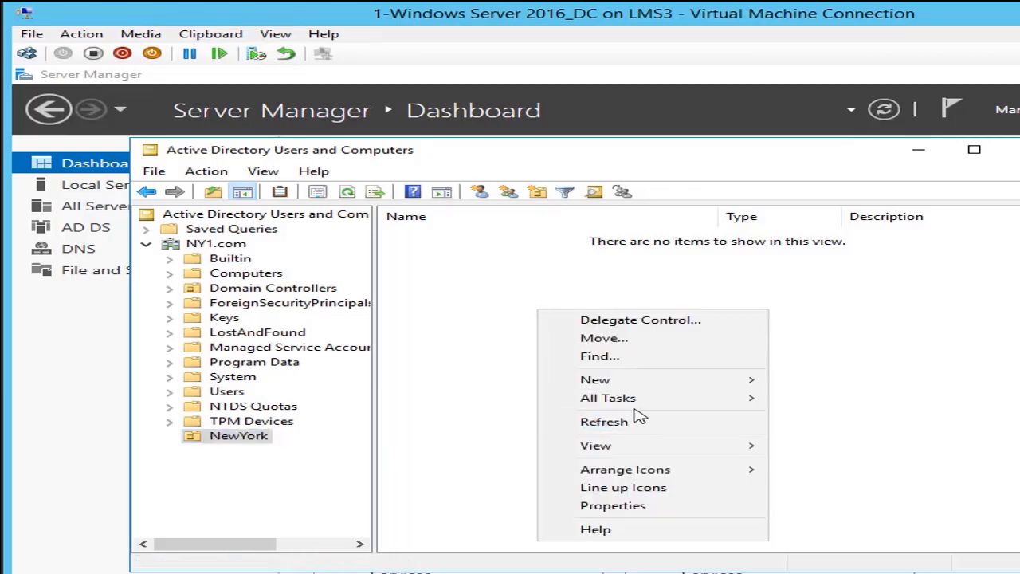
mouse_move(642, 383)
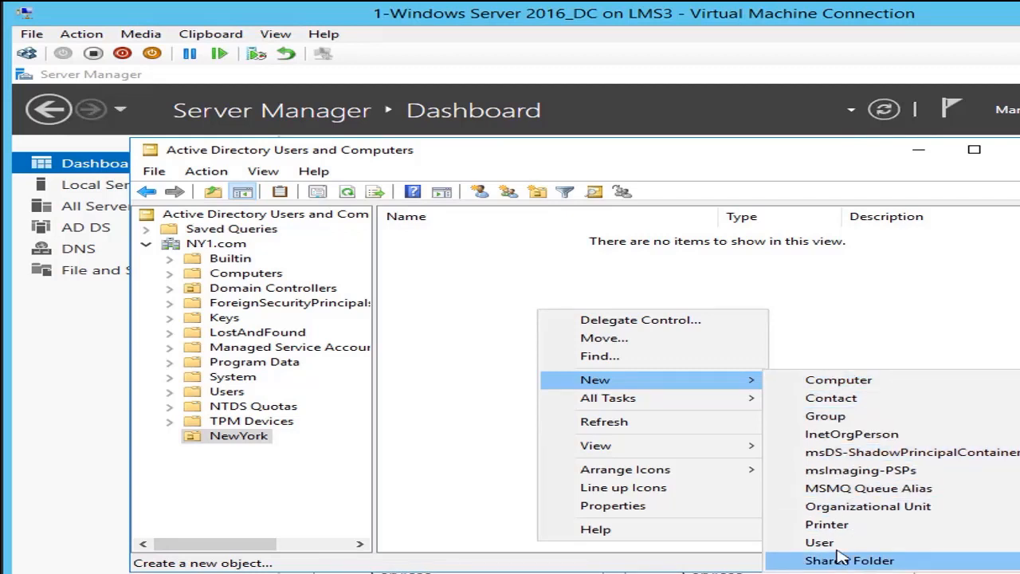
- Move the TestUser account from the NY1.com domain root into the NewYork organizational unit
left_click(201, 248)
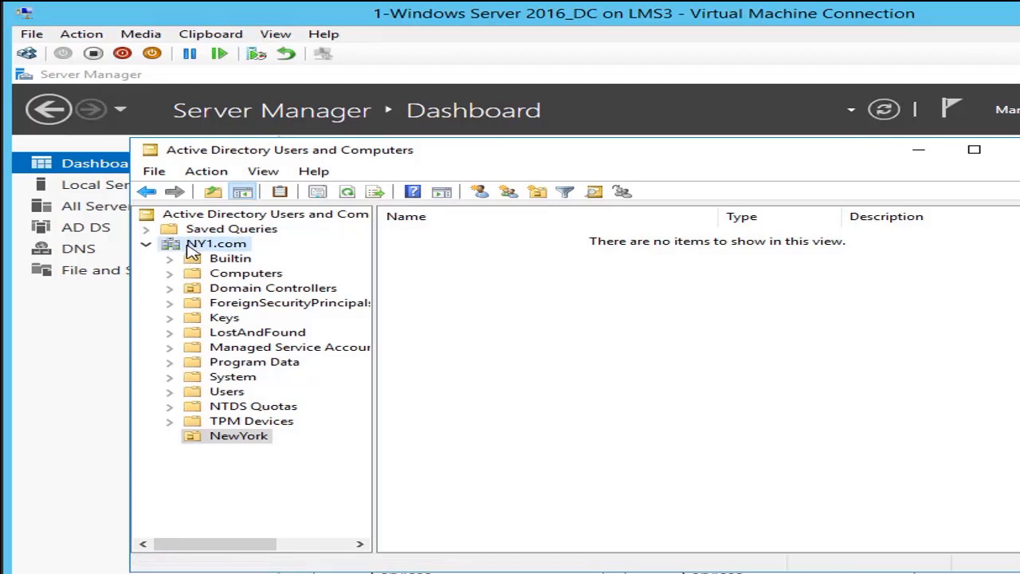
right_click(434, 455)
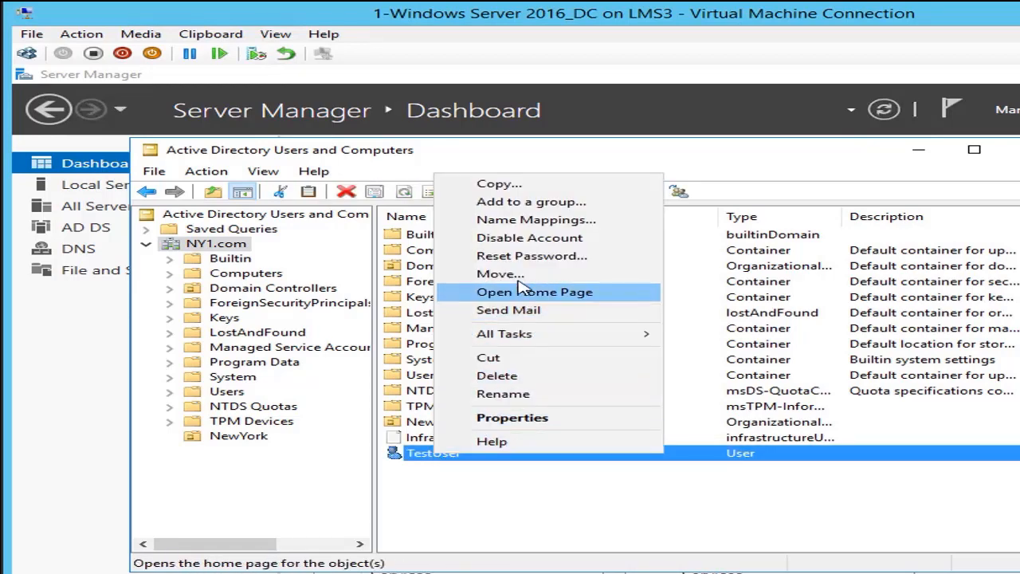
left_click(502, 274)
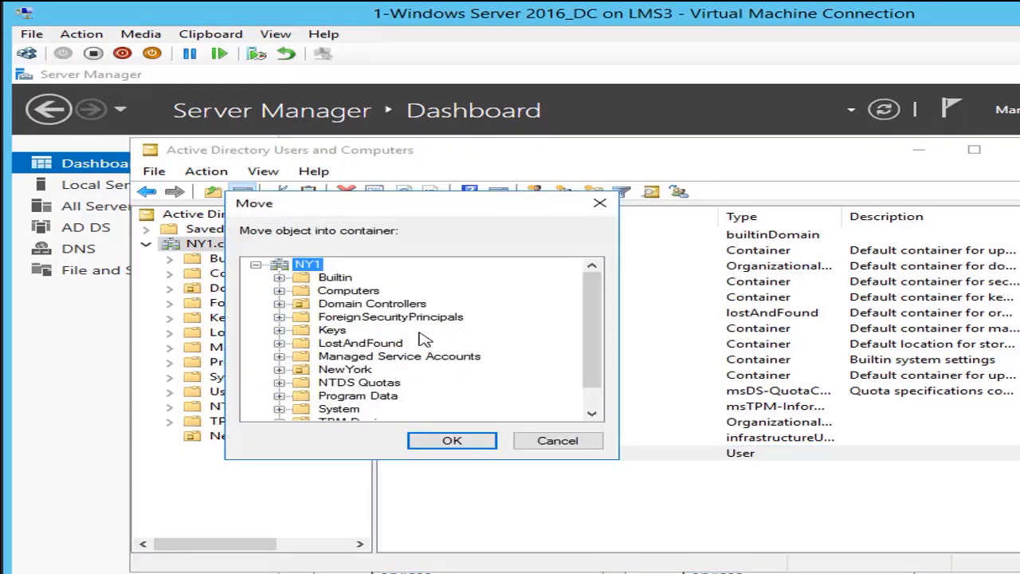
left_click(344, 369)
left_click(450, 439)
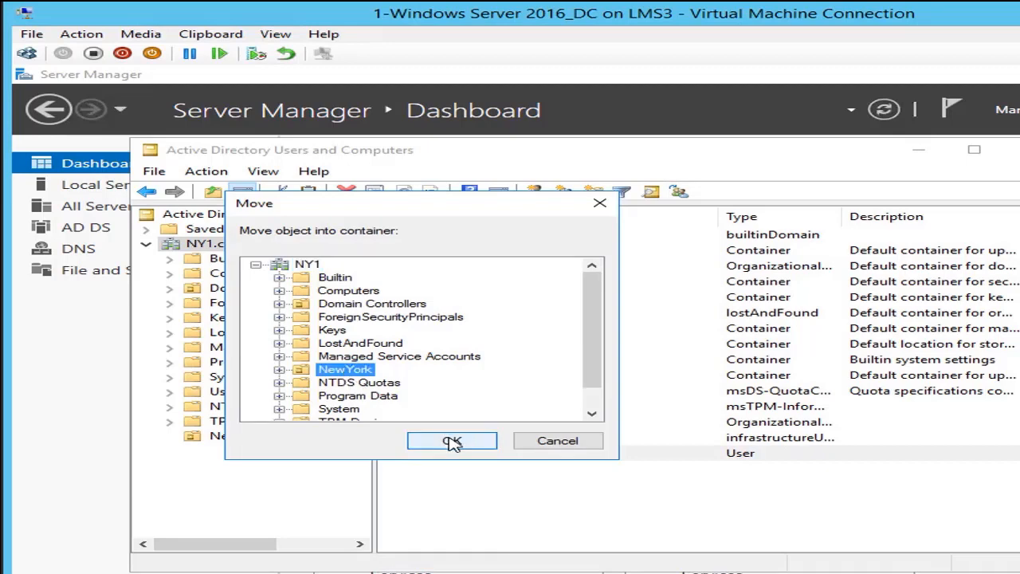
- Open the NewYork organizational unit, review TestUser's account properties there, and close them without changes
left_click(248, 438)
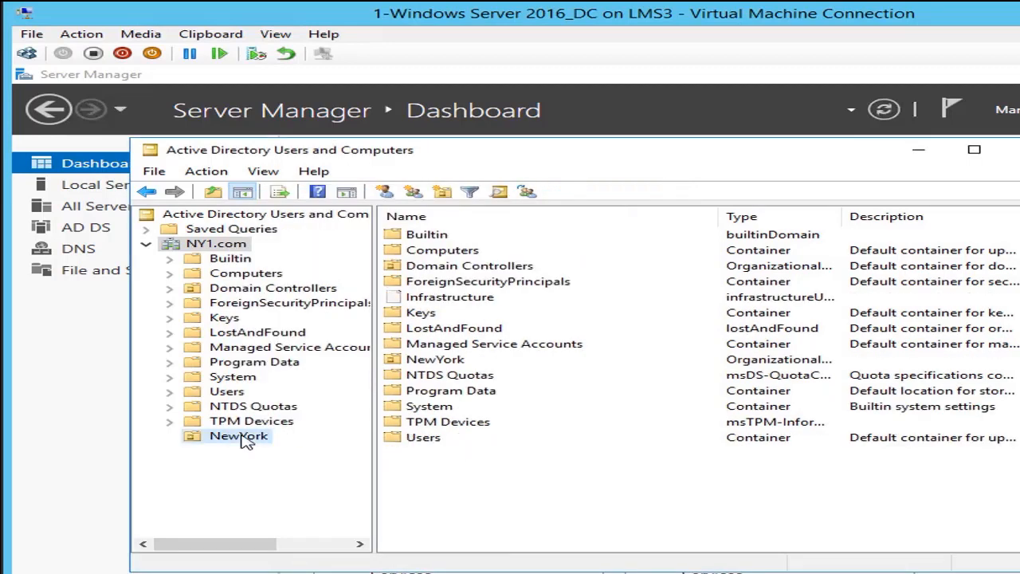
right_click(440, 237)
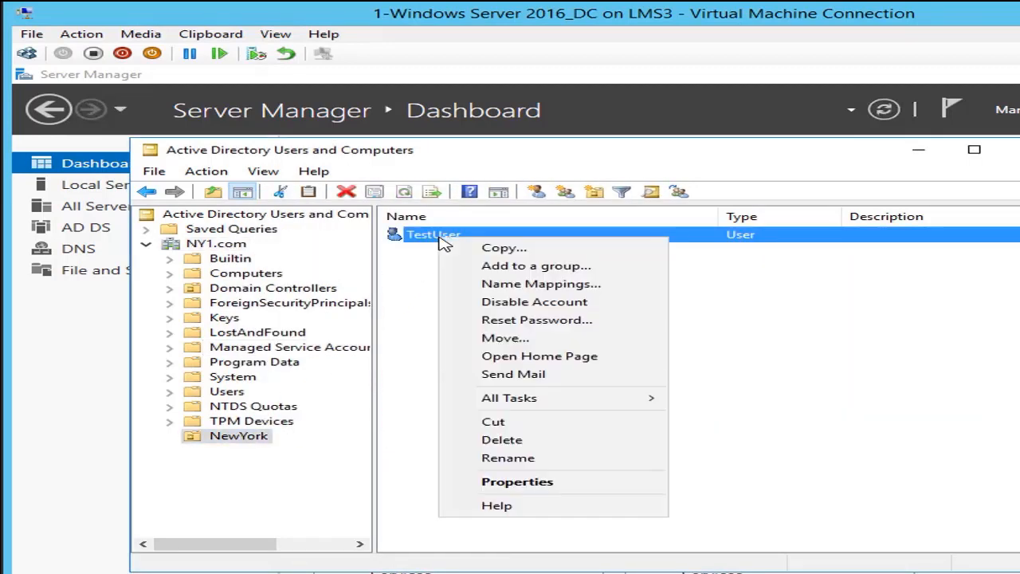
left_click(503, 483)
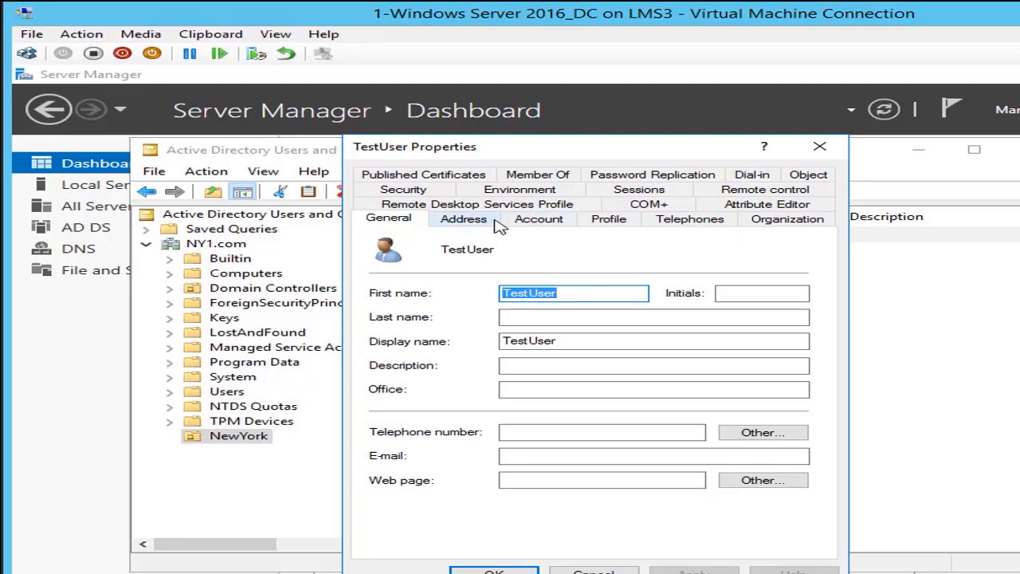
left_click(534, 220)
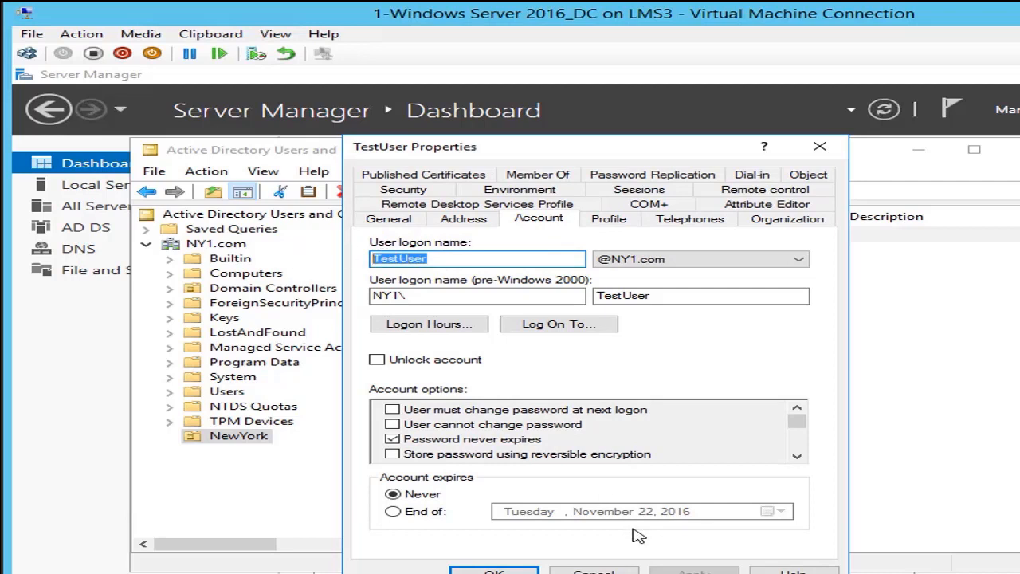
left_click(593, 571)
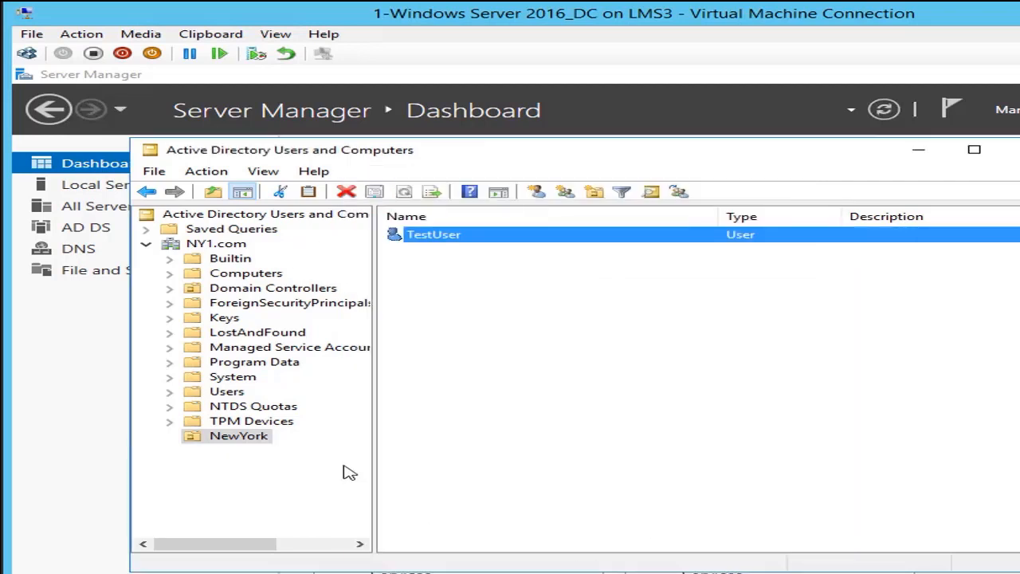
right_click(543, 336)
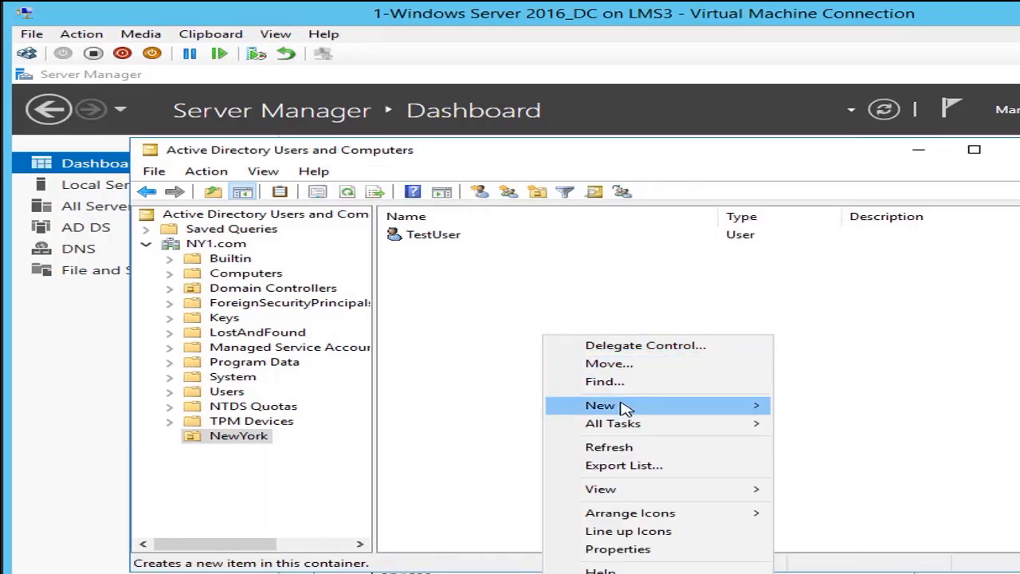
mouse_move(669, 408)
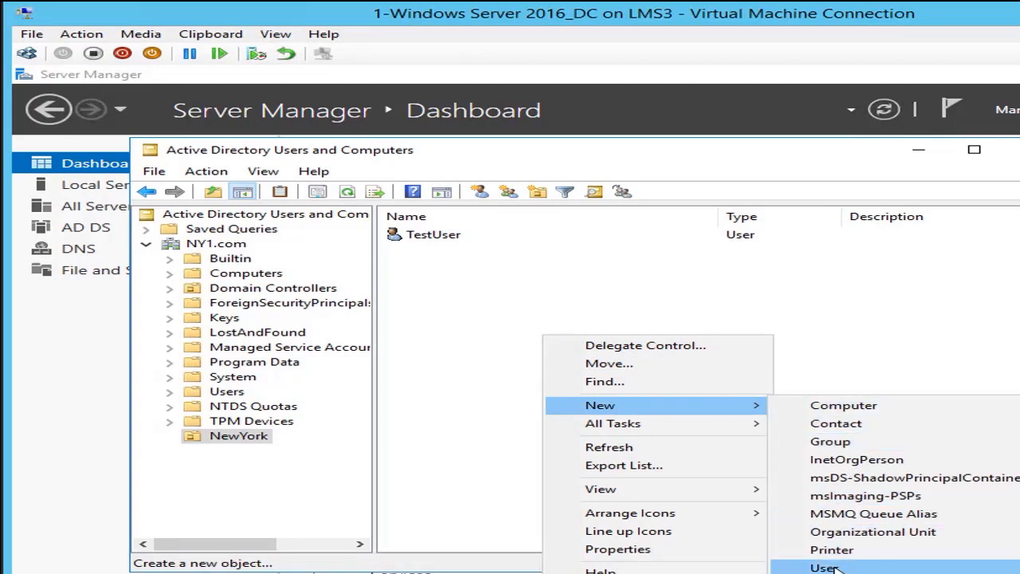
left_click(478, 371)
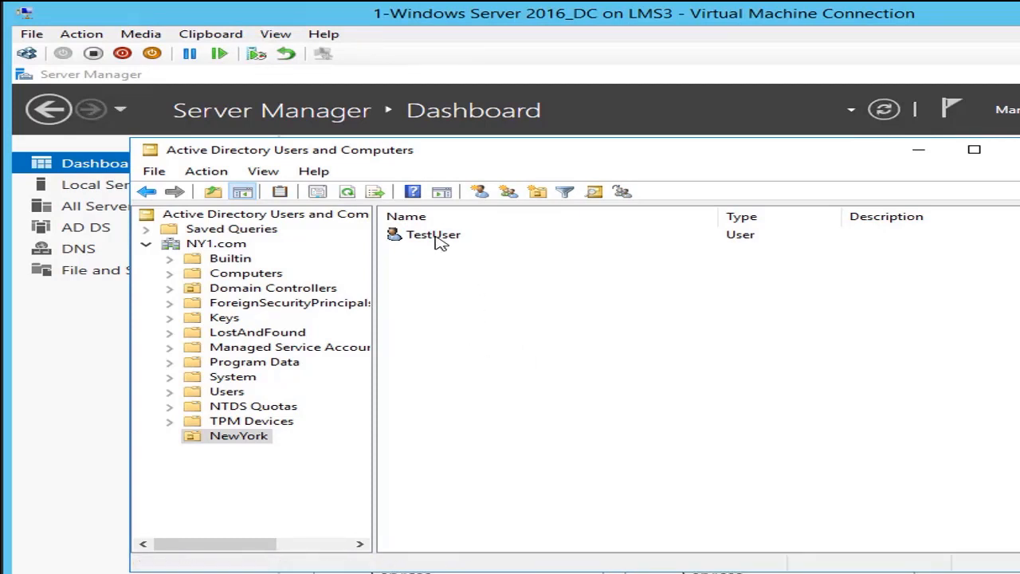
right_click(440, 239)
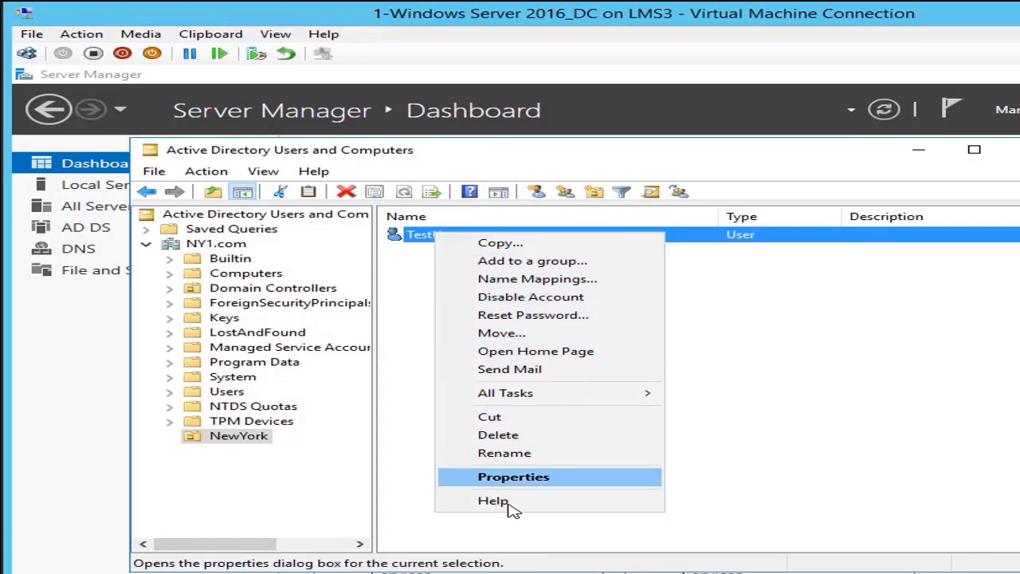
left_click(835, 366)
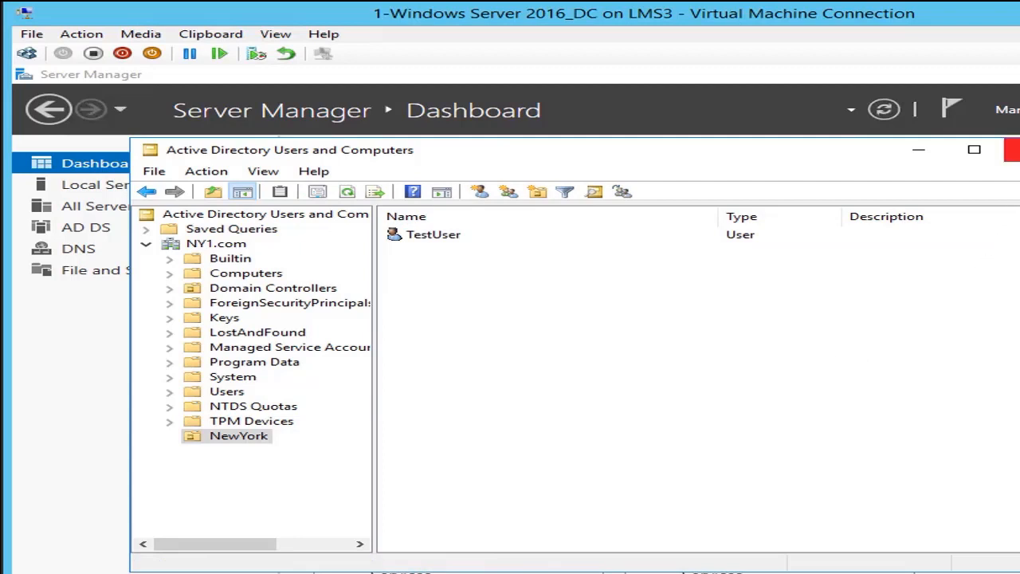
- Close Active Directory Users and Computers, switch to the SA_RootCA virtual machine, and start a role-based or feature-based installation on that server
left_click(1011, 150)
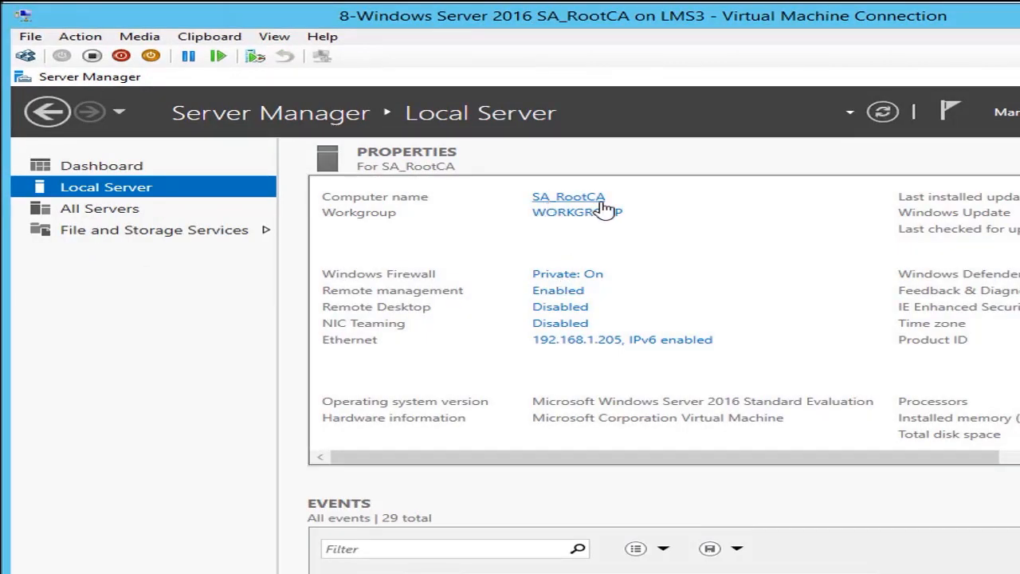
left_click(123, 176)
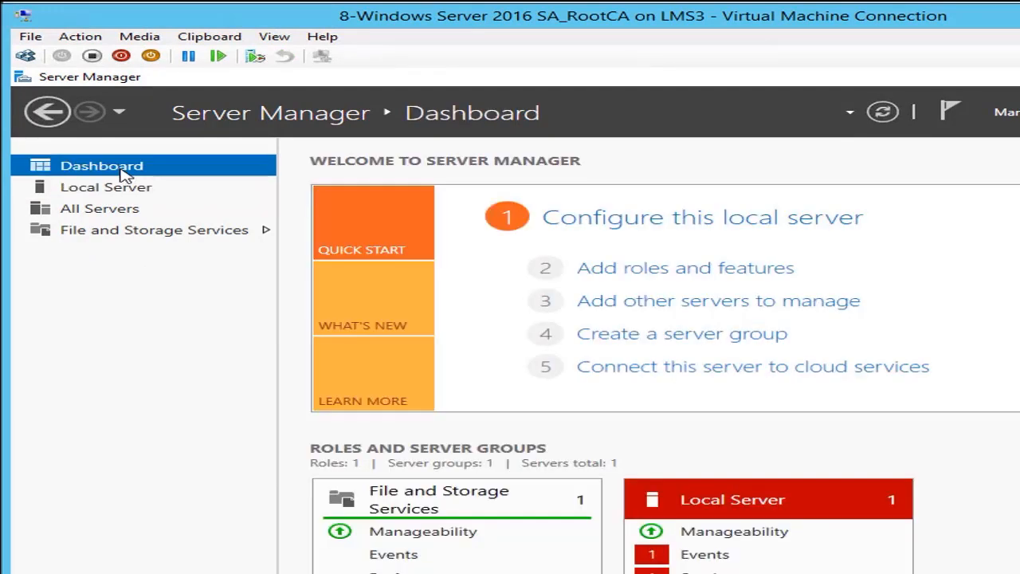
left_click(652, 269)
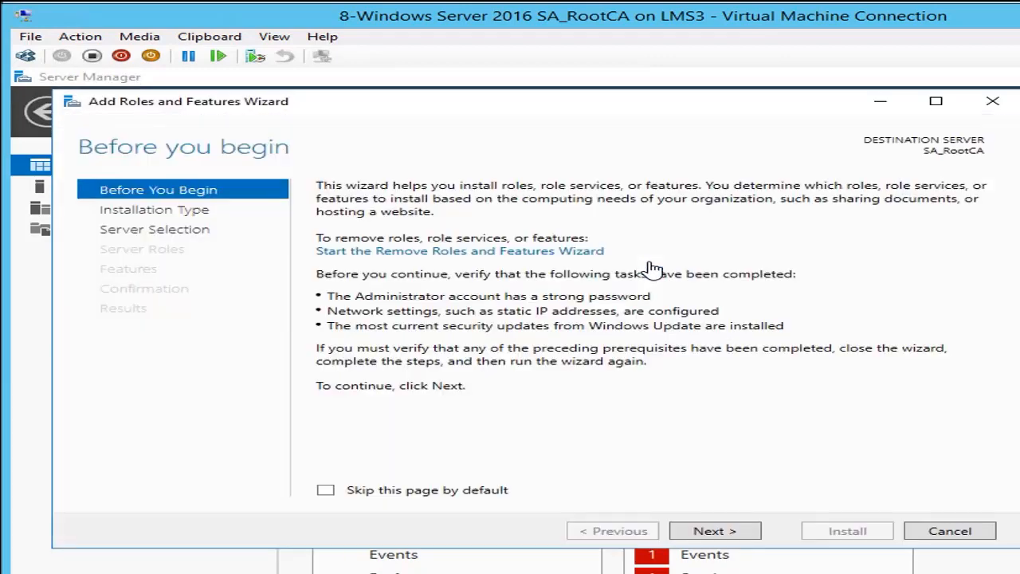
left_click(721, 534)
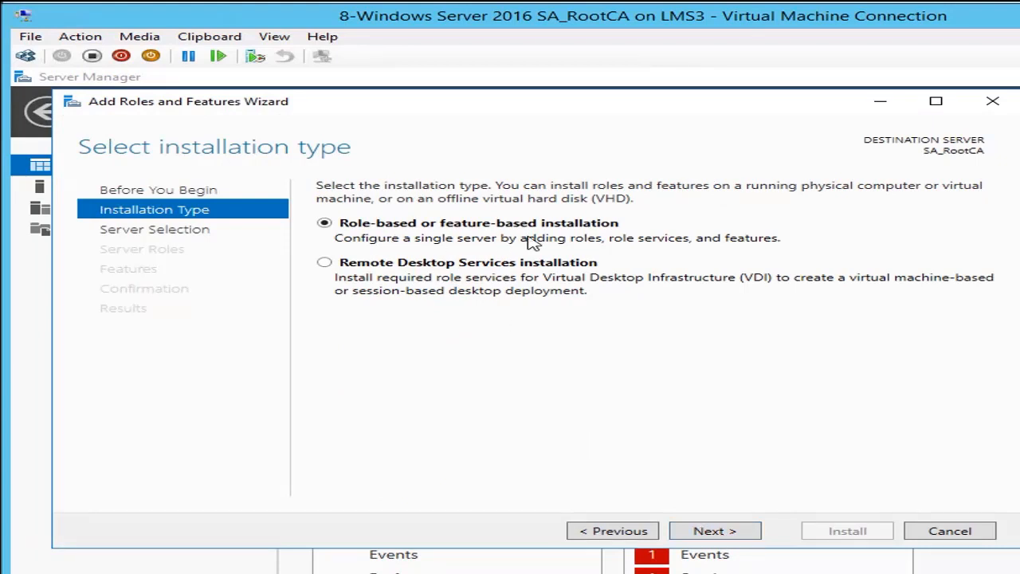
left_click(703, 530)
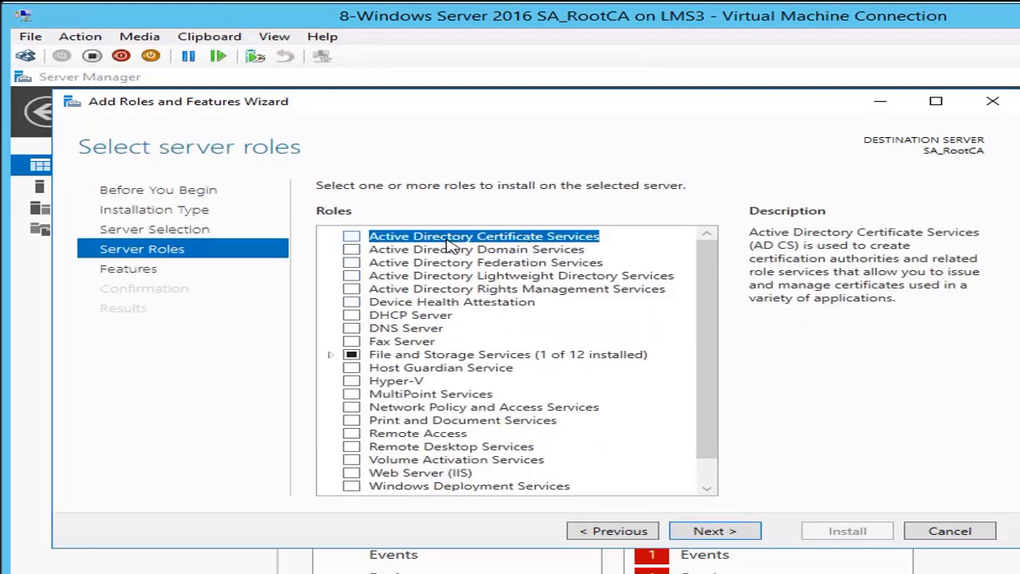
- Select the Active Directory Certificate Services server role, including its required management tools
left_click(352, 237)
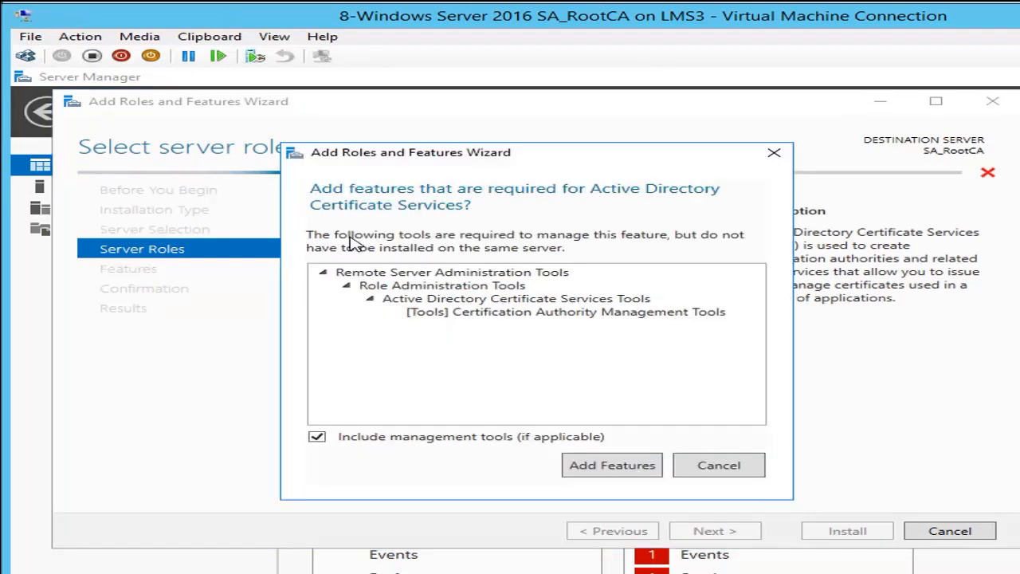
left_click(617, 465)
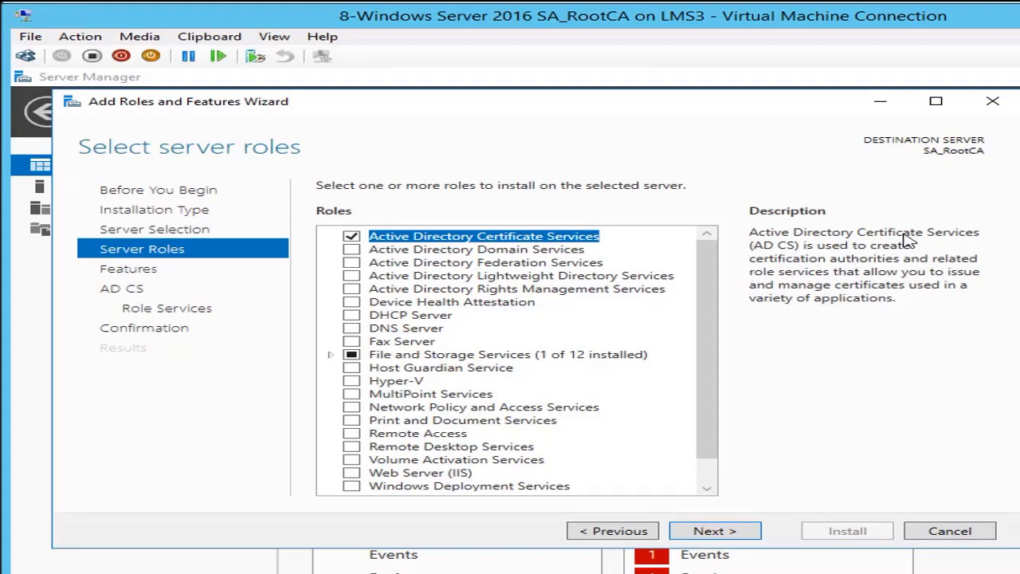
left_click(715, 532)
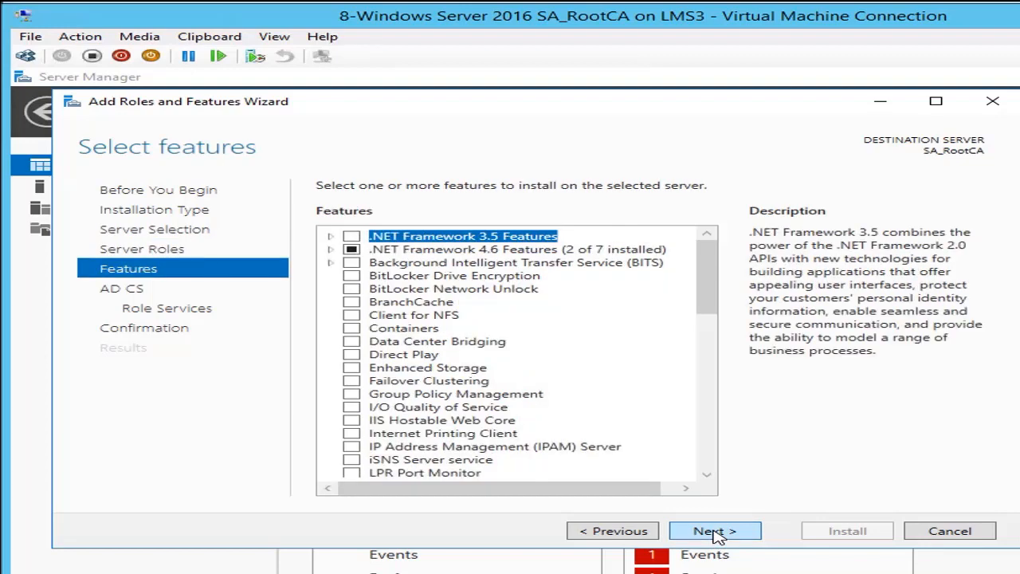
- Install Active Directory Certificate Services with only the Certification Authority role service and no extra features, and close the wizard
left_click(714, 533)
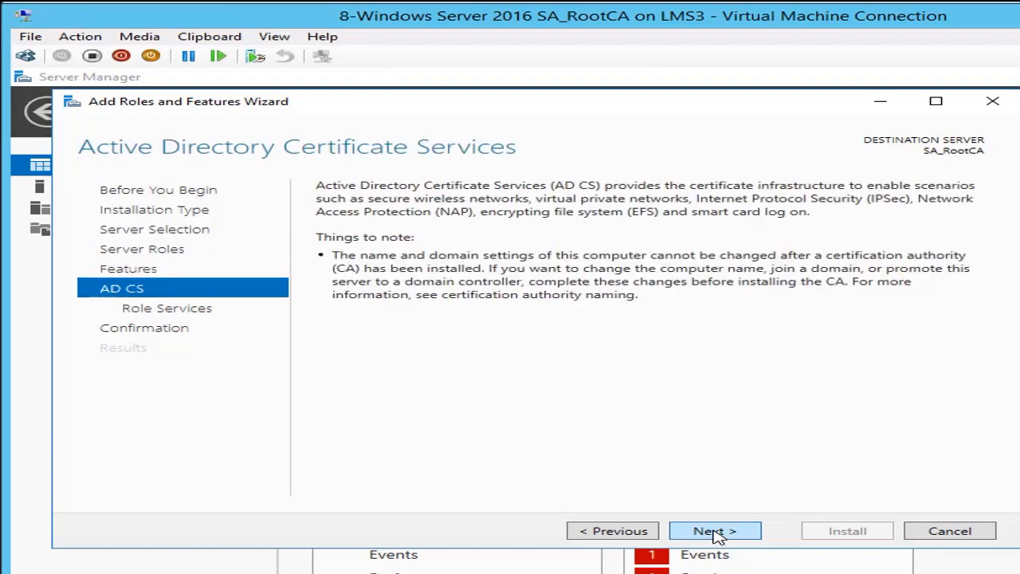
left_click(715, 532)
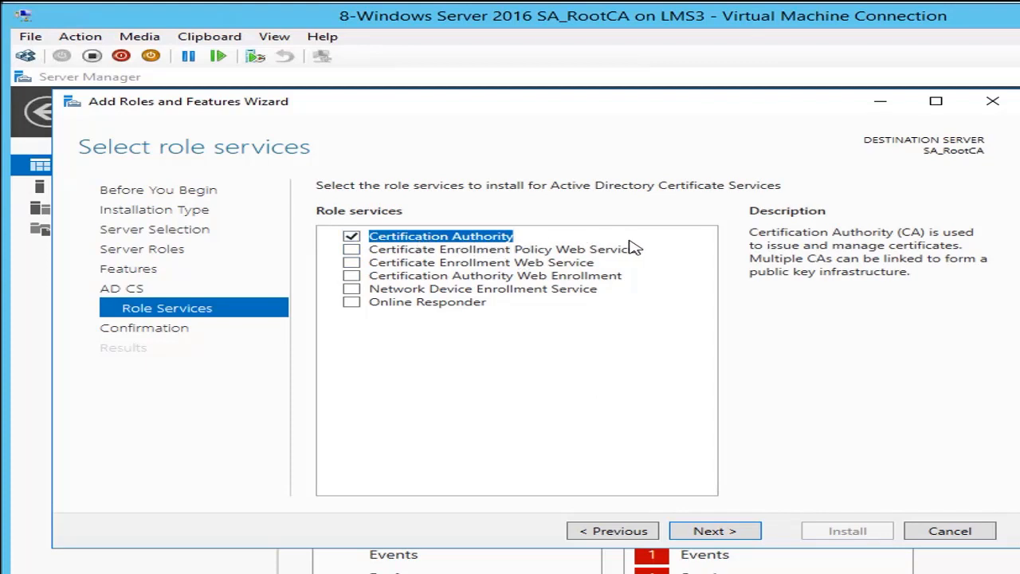
left_click(715, 531)
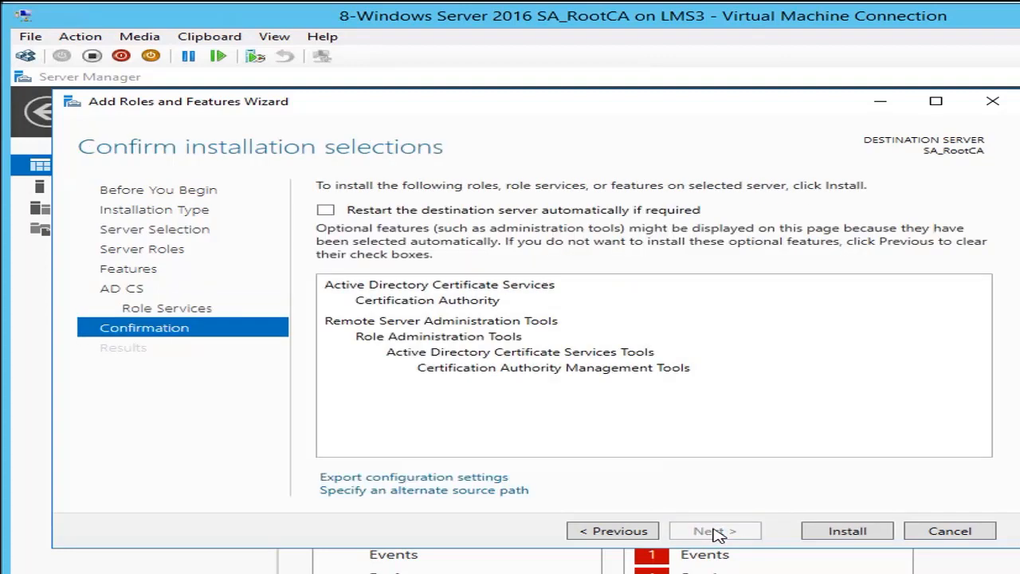
left_click(846, 532)
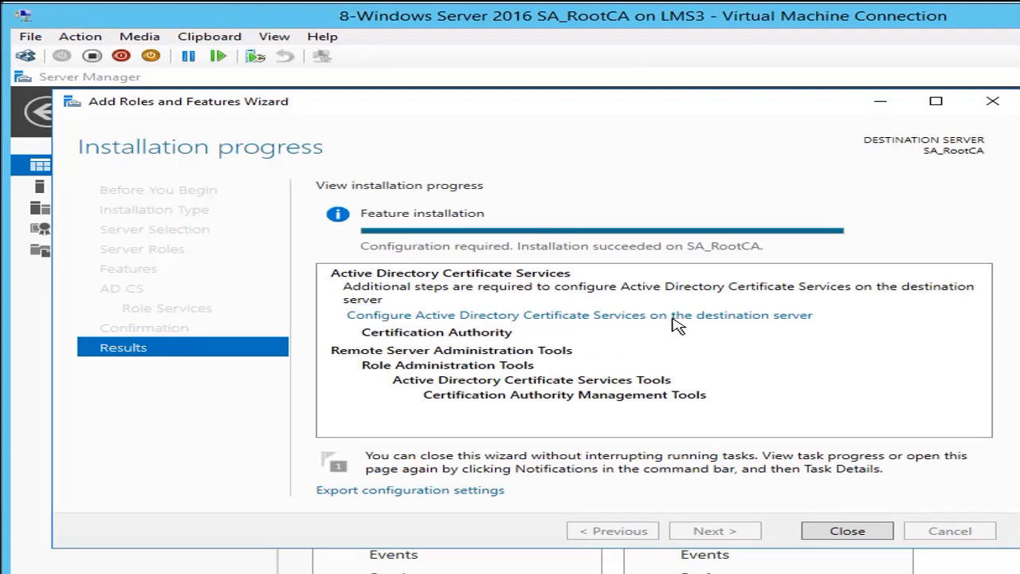
left_click(866, 533)
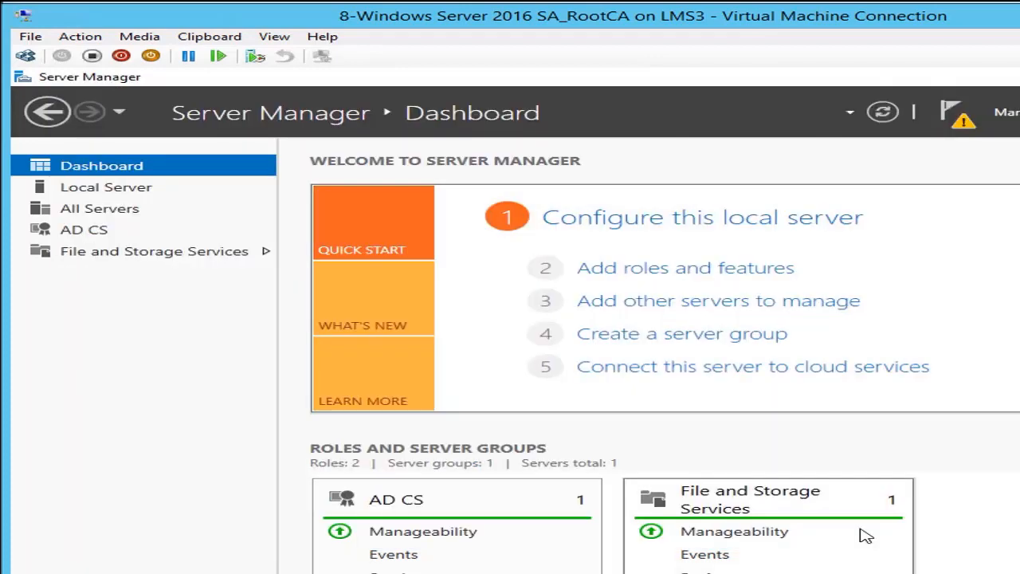
- Start the post-deployment AD CS configuration with the default credentials and choose Certification Authority as the role service to configure
left_click(958, 130)
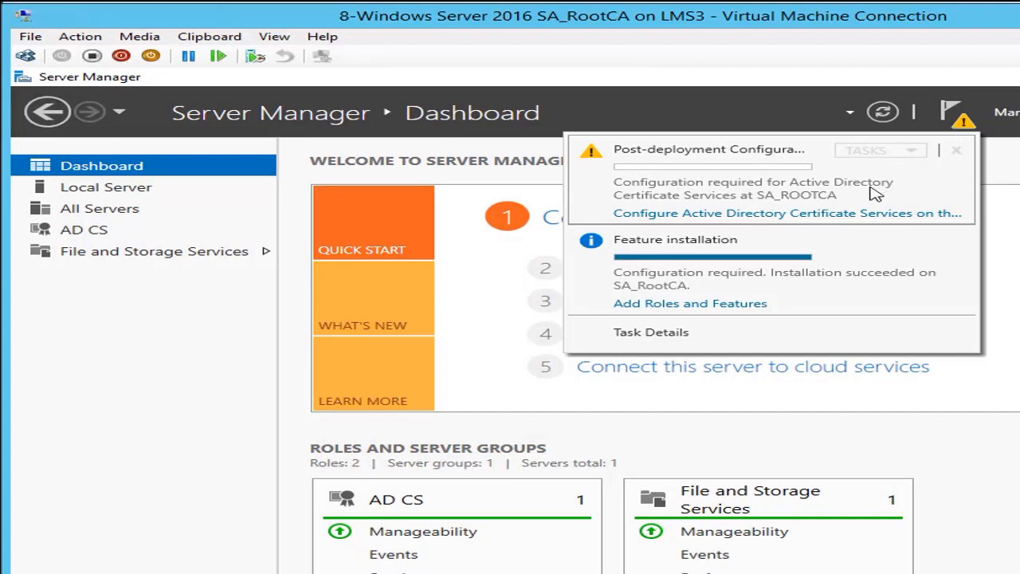
left_click(848, 215)
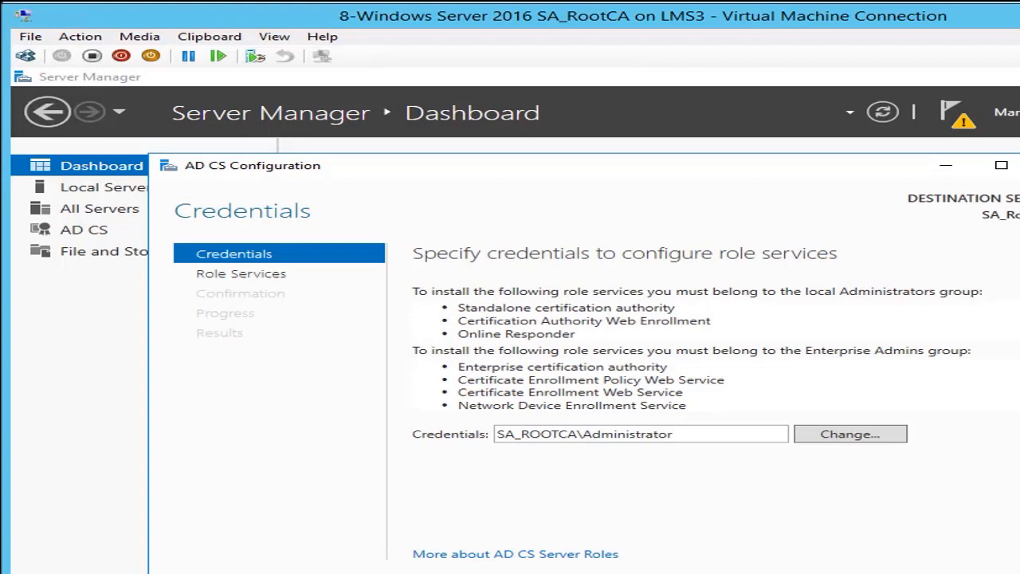
key("alt+n")
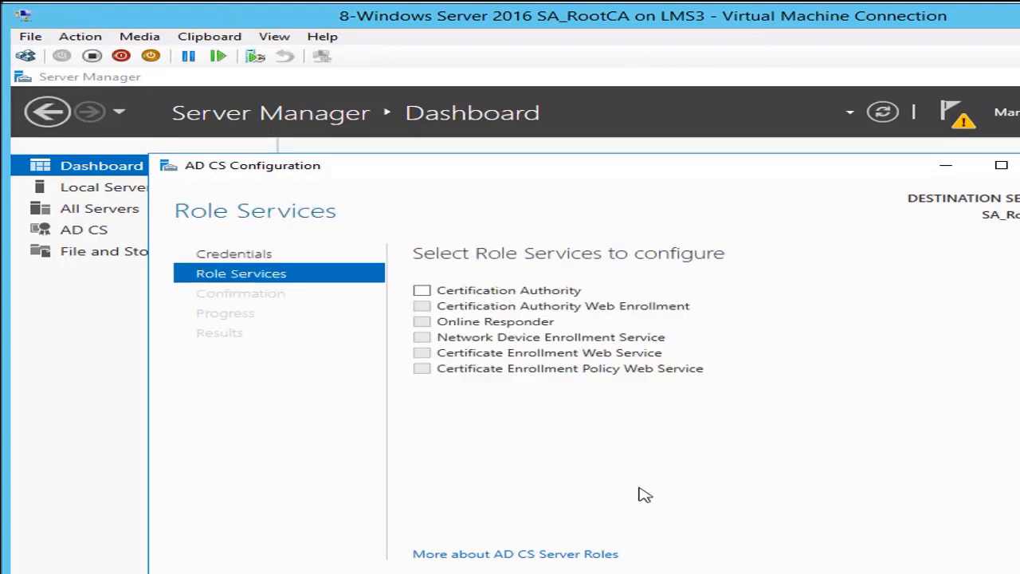
left_click(425, 292)
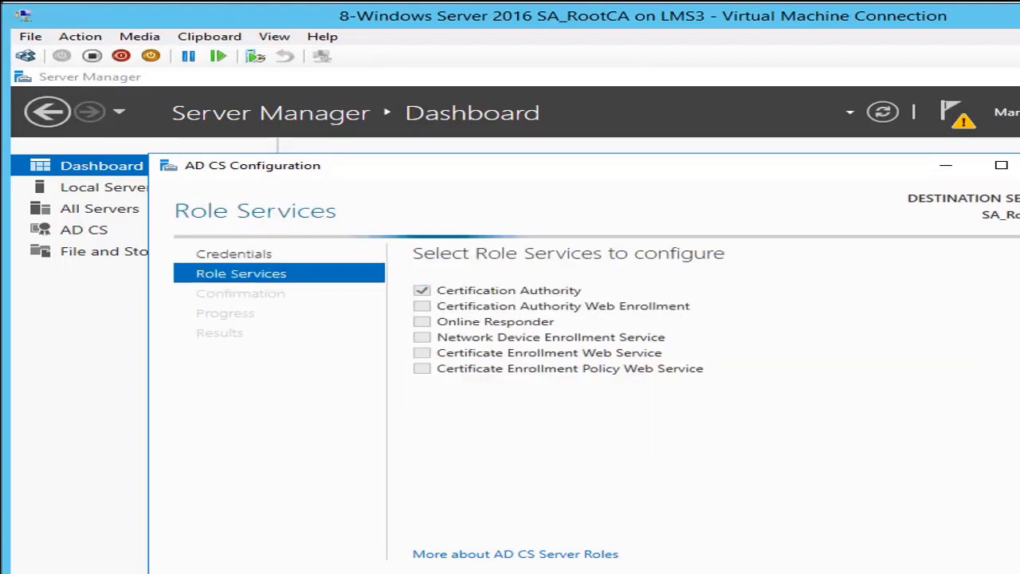
key("alt+n")
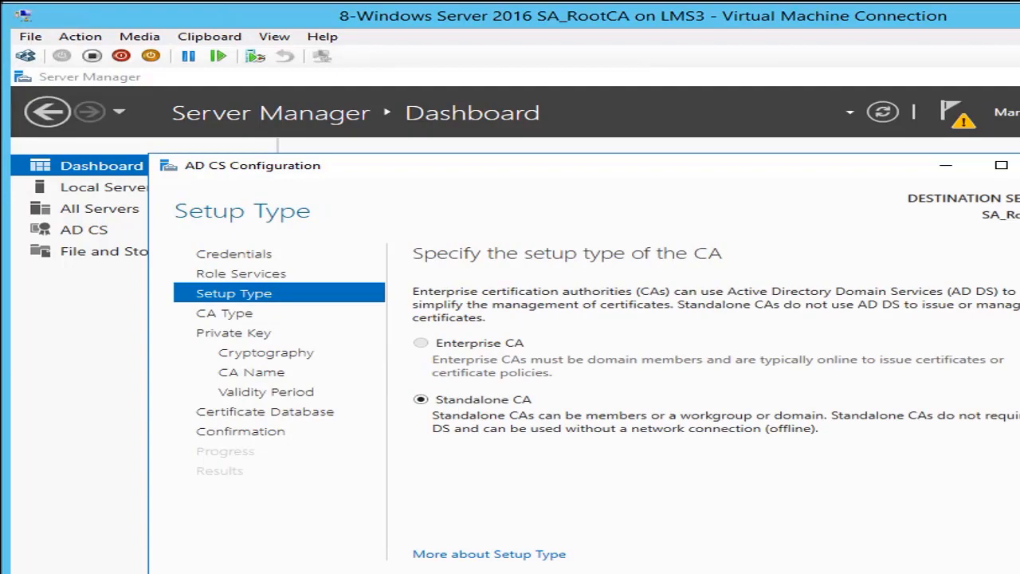
- Set up the certification authority as a Standalone Root CA with a new private key
key("alt+n")
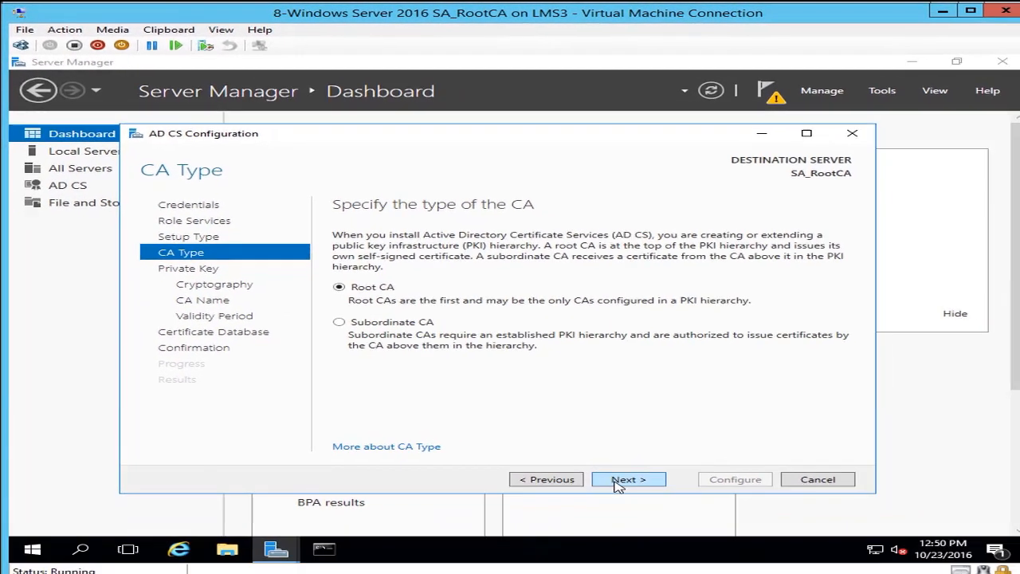
left_click(615, 480)
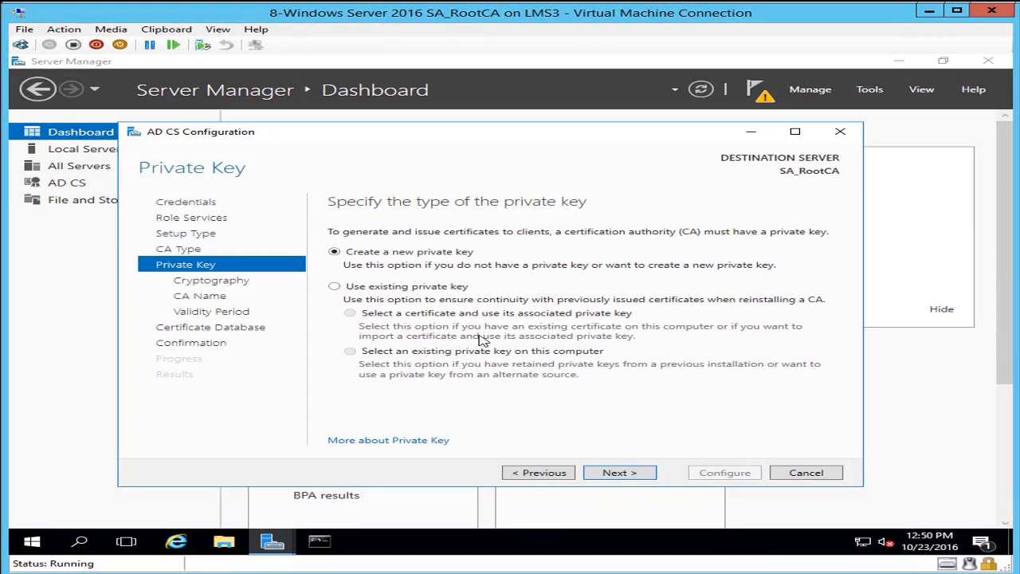
left_click(619, 475)
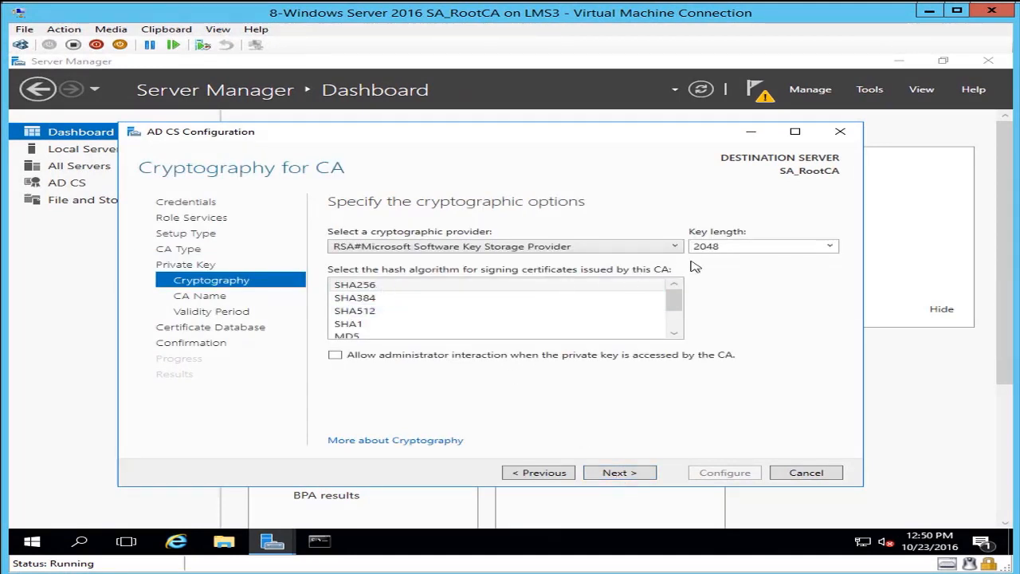
- Set the CA's key length to 4096 and keep the default cryptographic provider and SHA256 hash algorithm
left_click(835, 252)
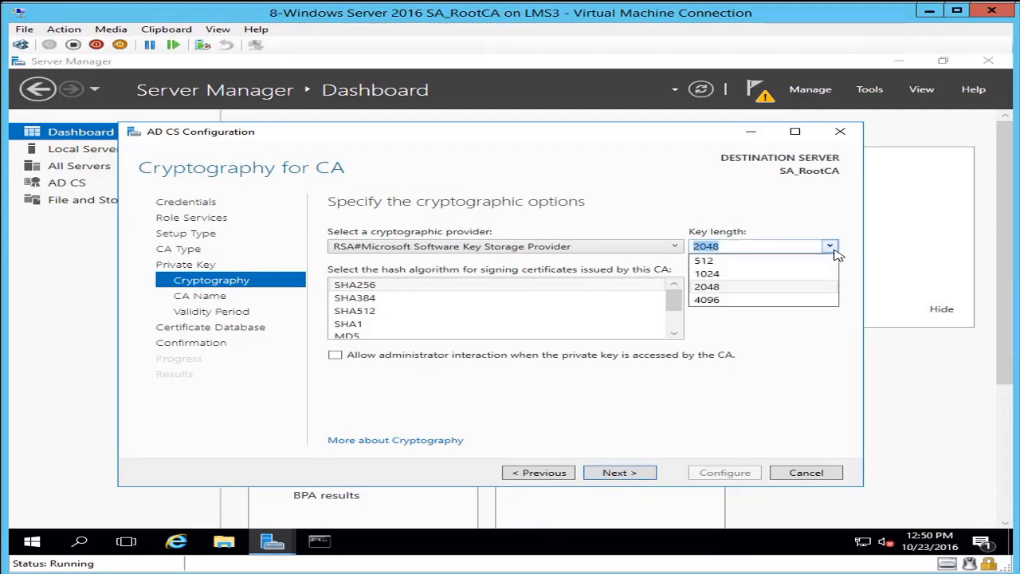
left_click(759, 300)
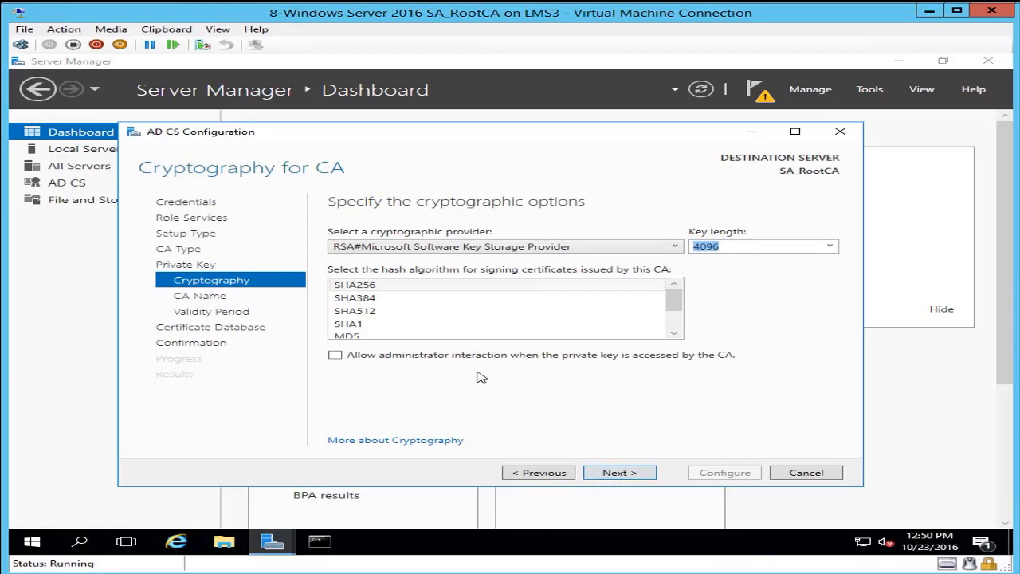
left_click(617, 473)
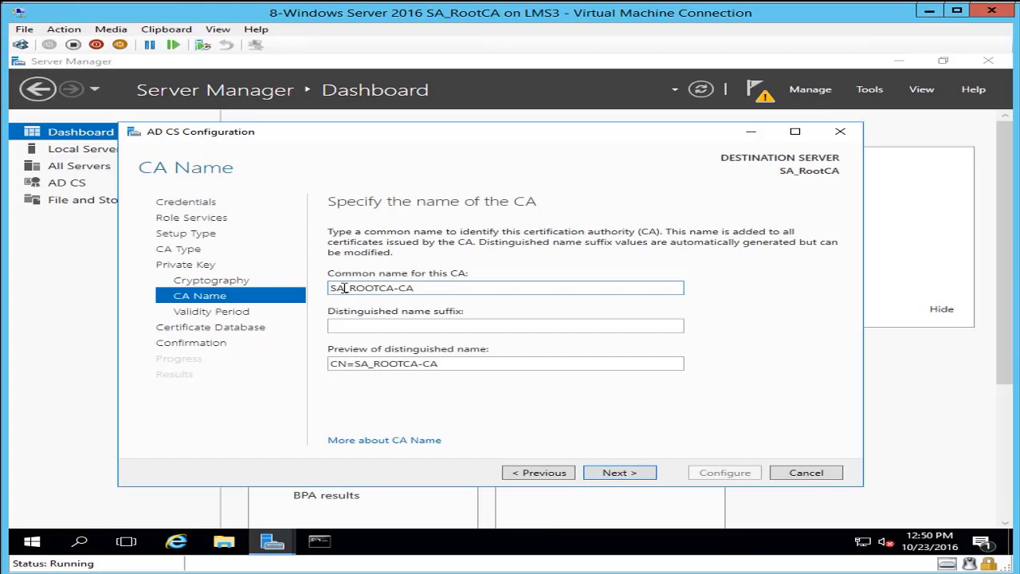
- Set the common name of the certification authority to NY_ROOTCA without a distinguished name suffix
left_click_drag(344, 288, 233, 287)
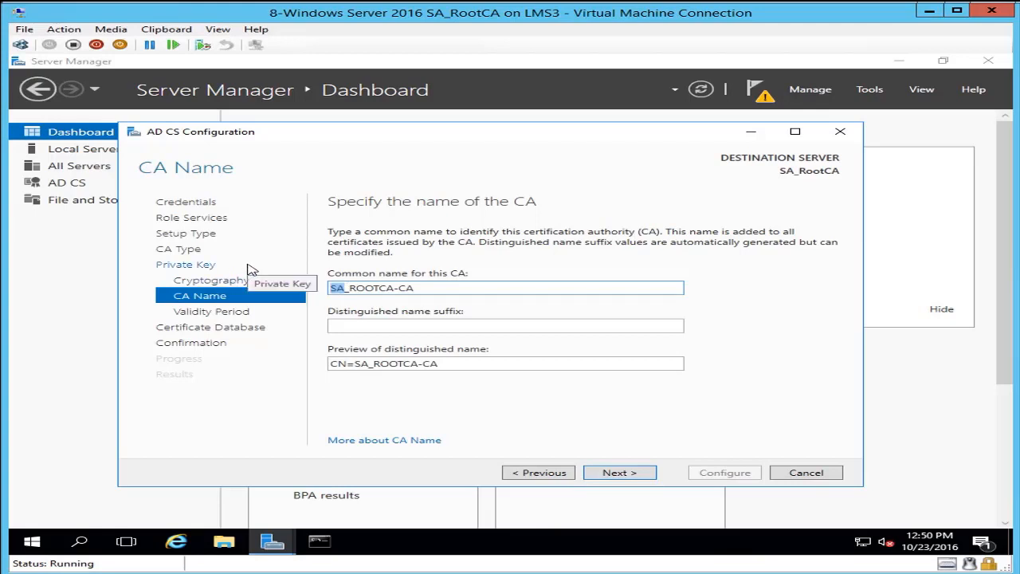
type("NY")
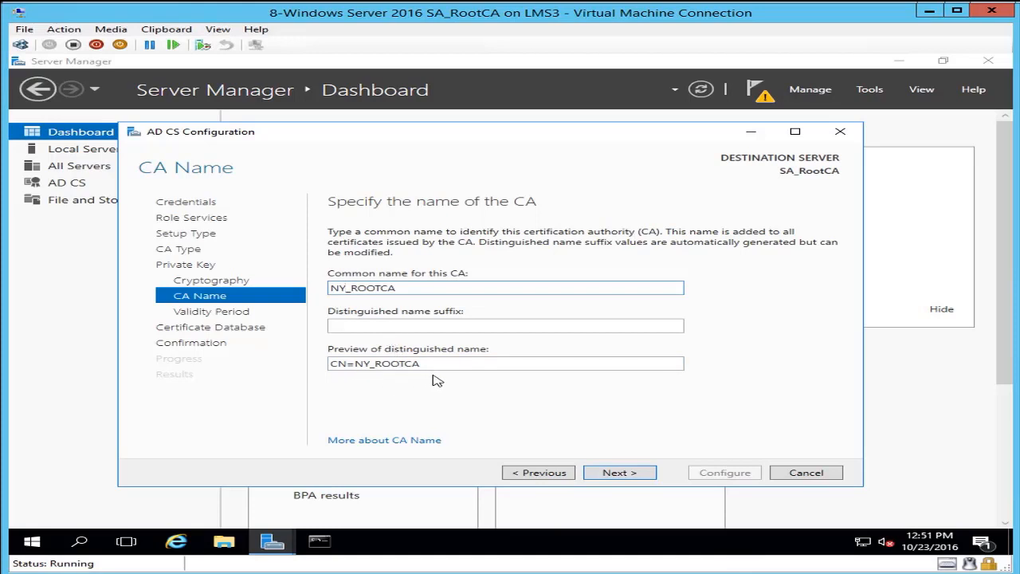
left_click(633, 473)
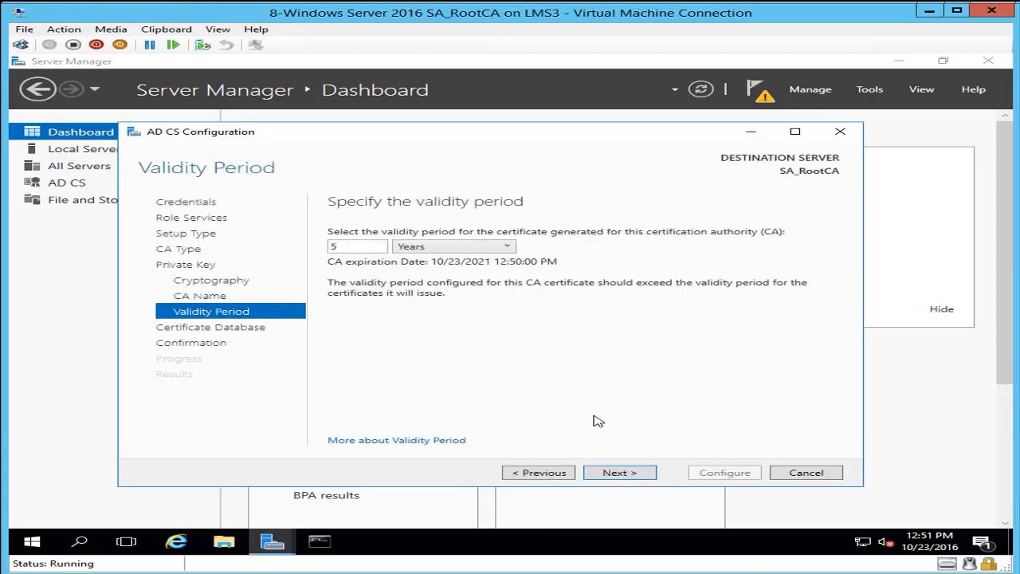
- Set the CA certificate's validity period to 20 years, then apply the configuration with the default database locations and close the wizard
double_click(350, 249)
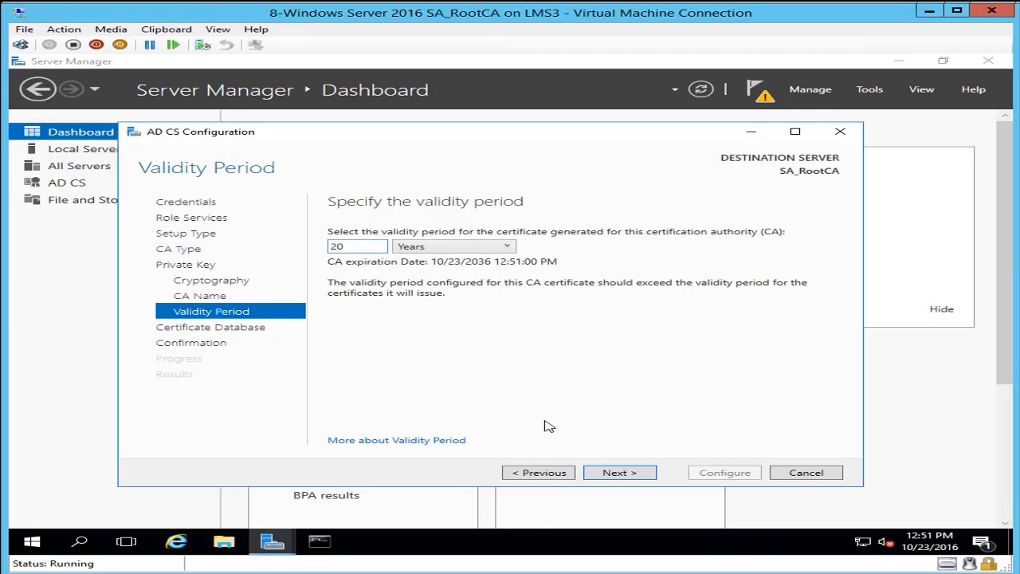
left_click(630, 474)
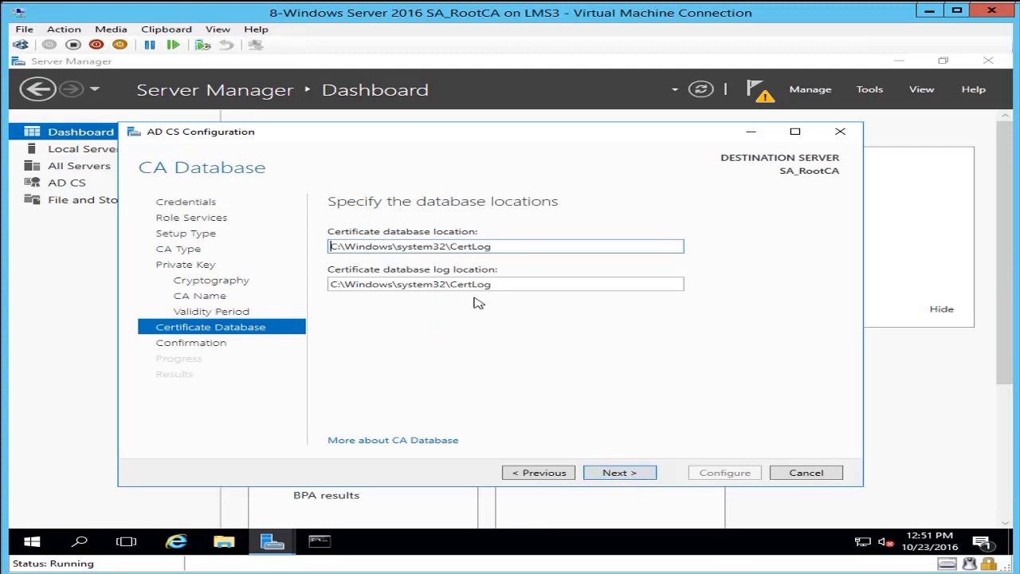
left_click(629, 478)
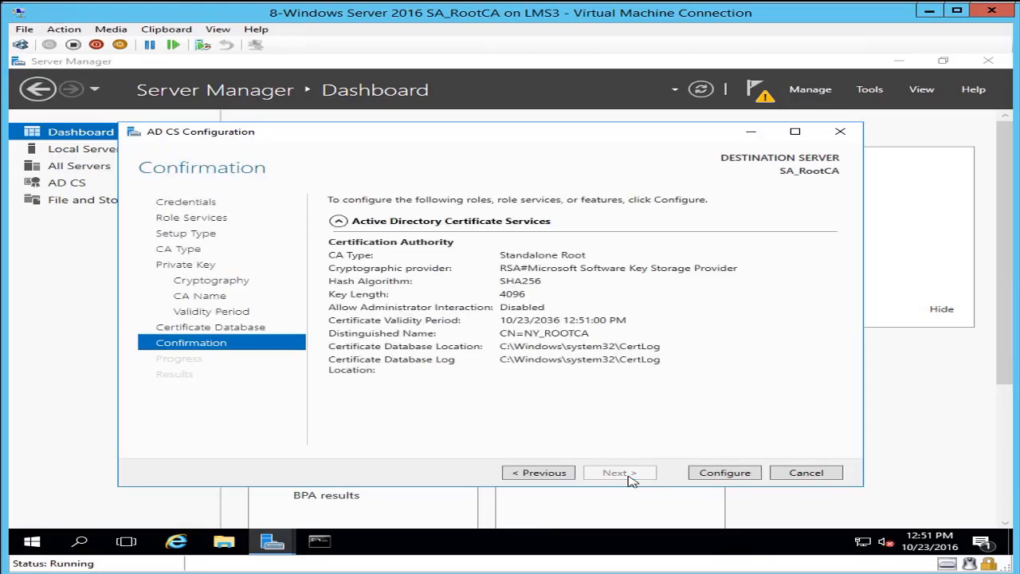
left_click(720, 478)
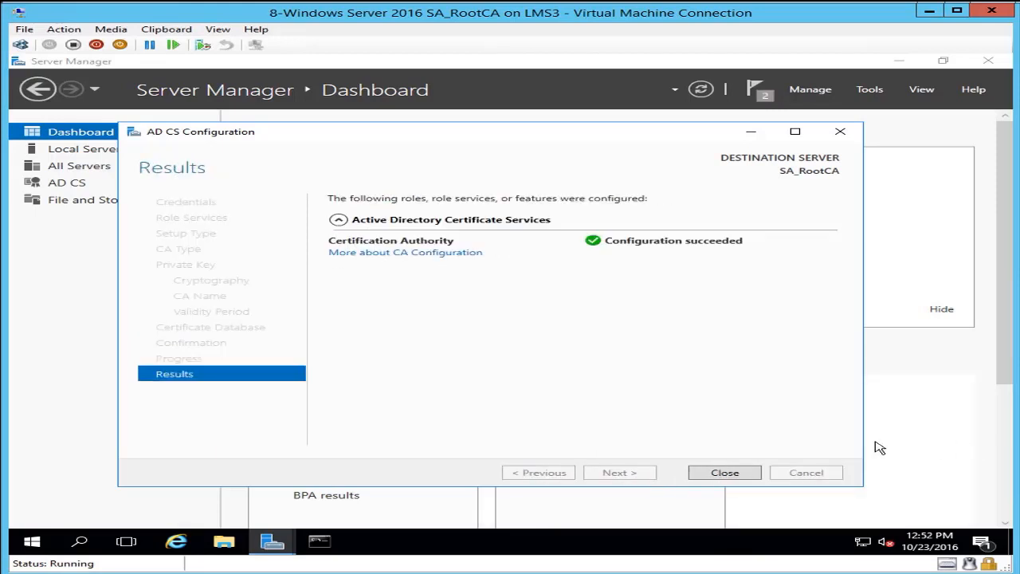
left_click(725, 473)
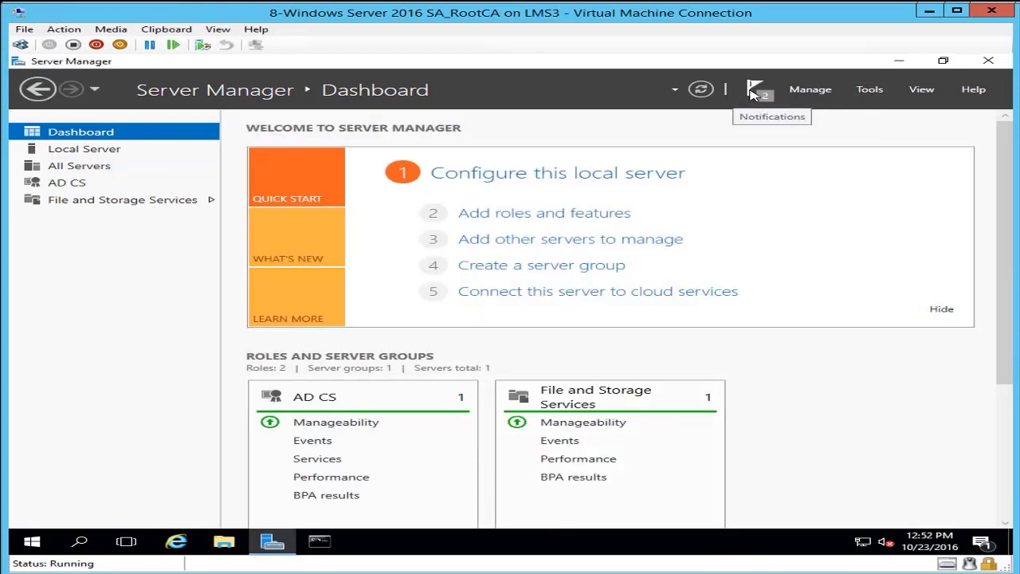
- Refresh the dashboard, open the Certification Authority console and expand the NY_ROOTCA node
left_click(701, 90)
left_click(869, 89)
left_click(842, 106)
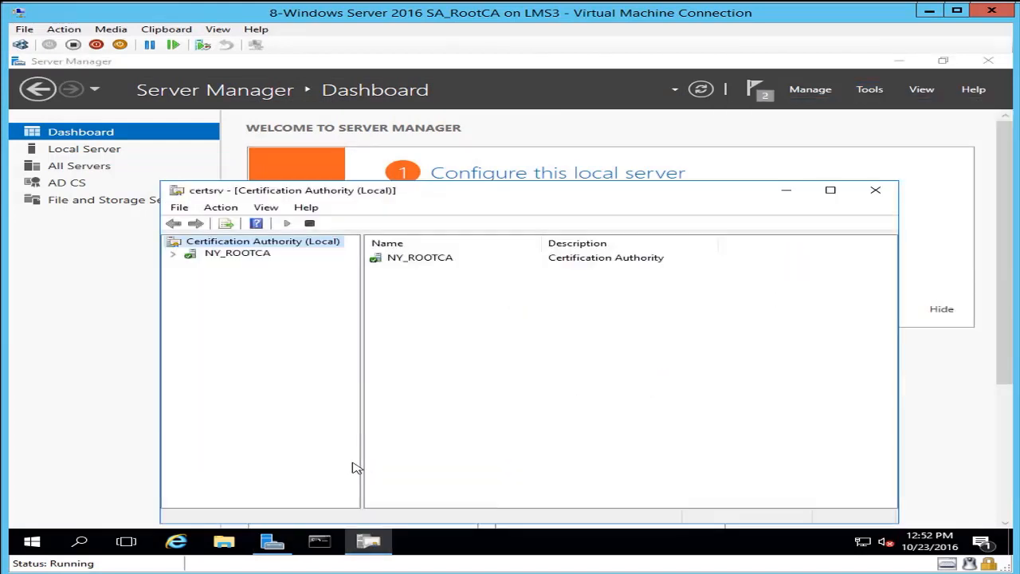
left_click(173, 253)
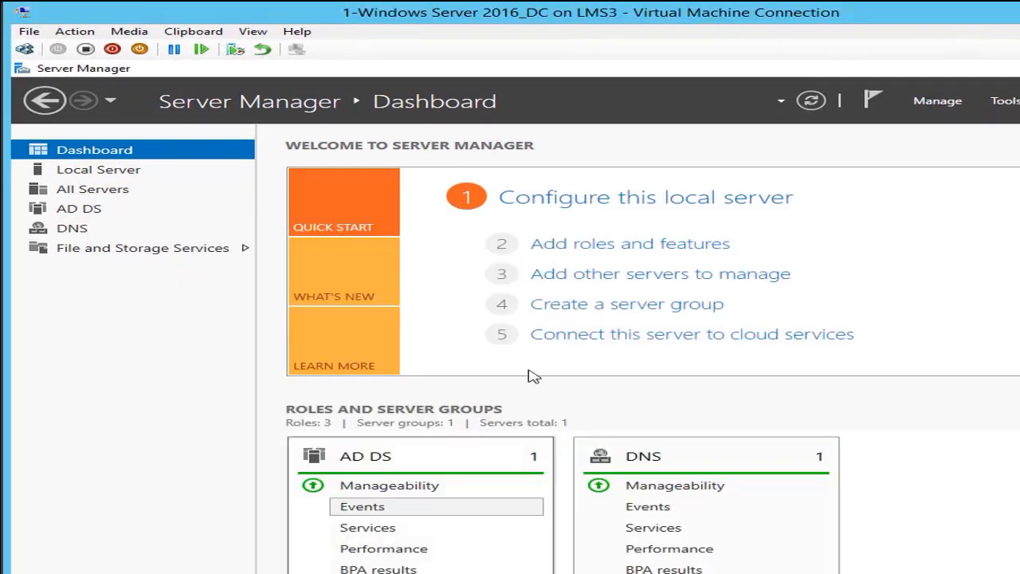
- On the DC server, start a role-based installation and select Active Directory Certificate Services with its required management tools
left_click(109, 174)
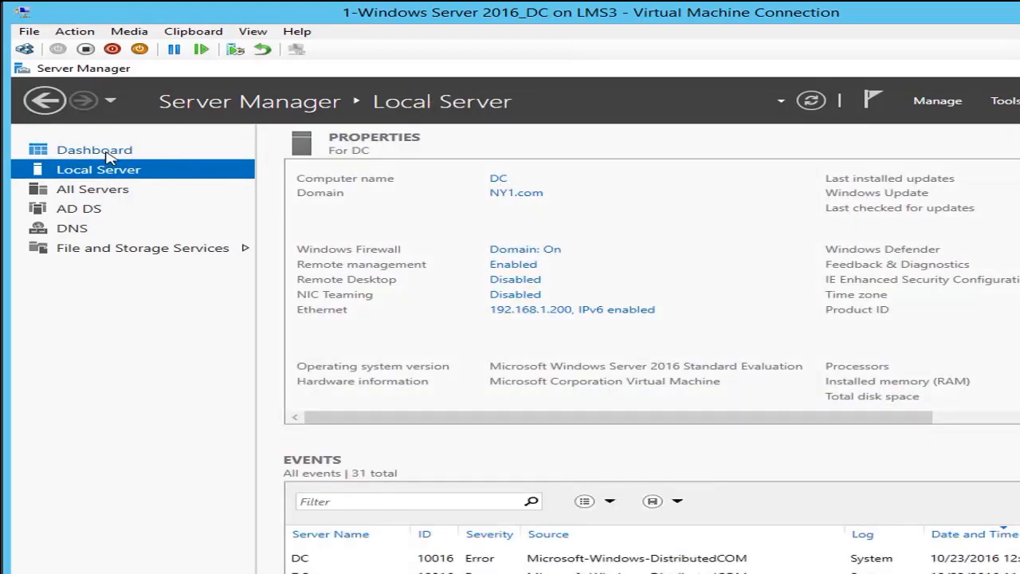
left_click(46, 154)
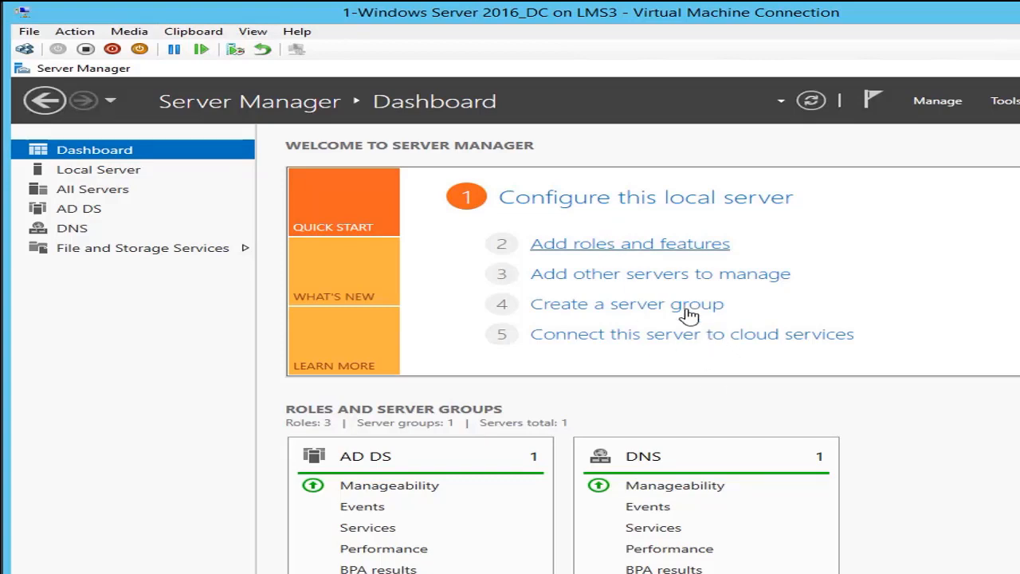
left_click(674, 247)
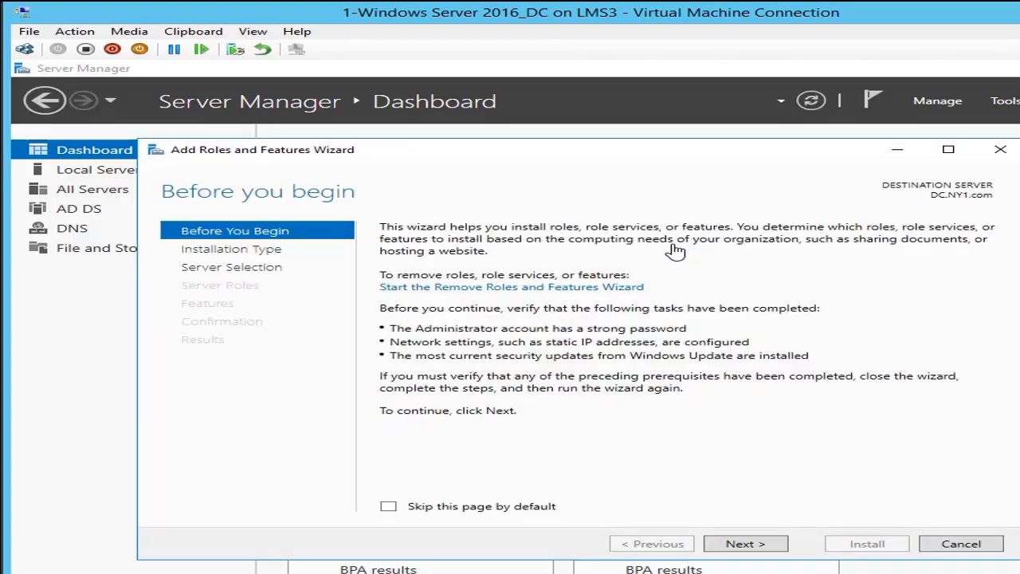
left_click(757, 545)
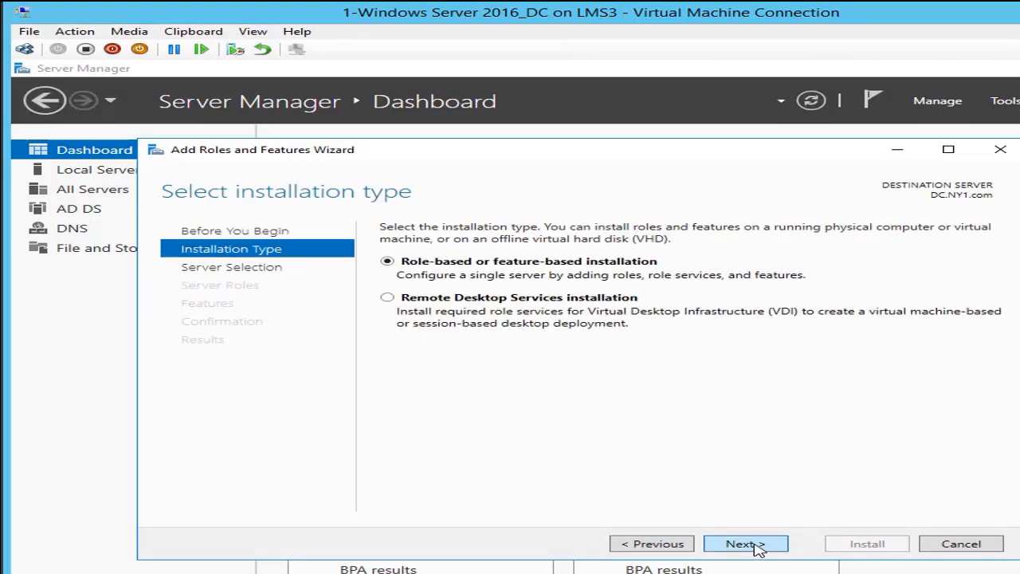
left_click(749, 547)
left_click(737, 545)
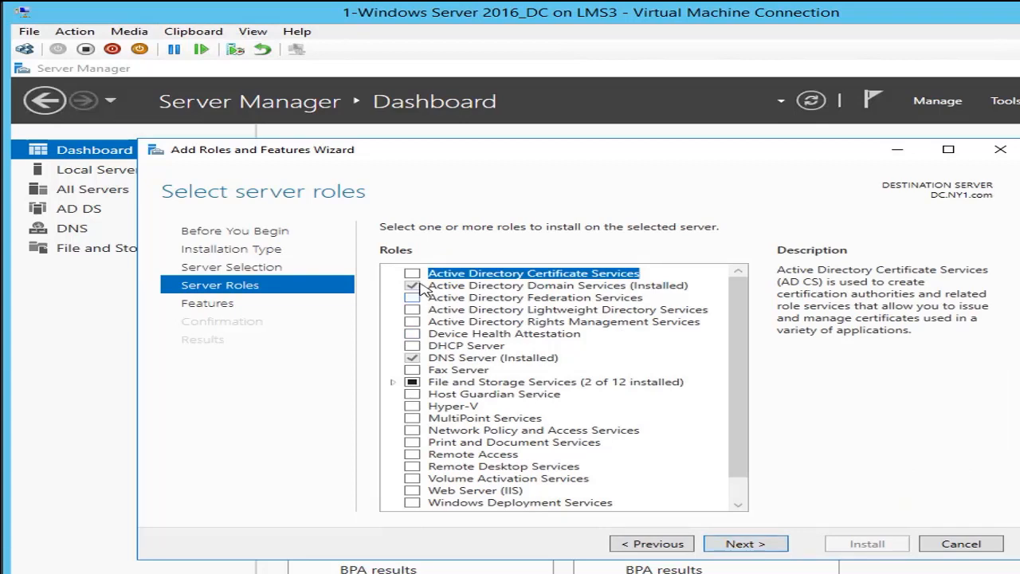
left_click(412, 274)
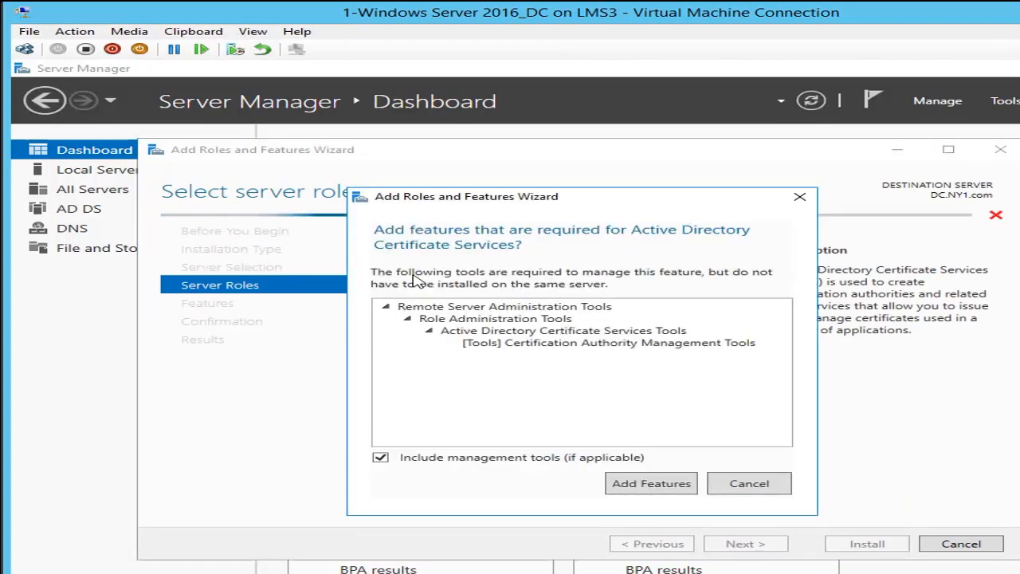
left_click(652, 483)
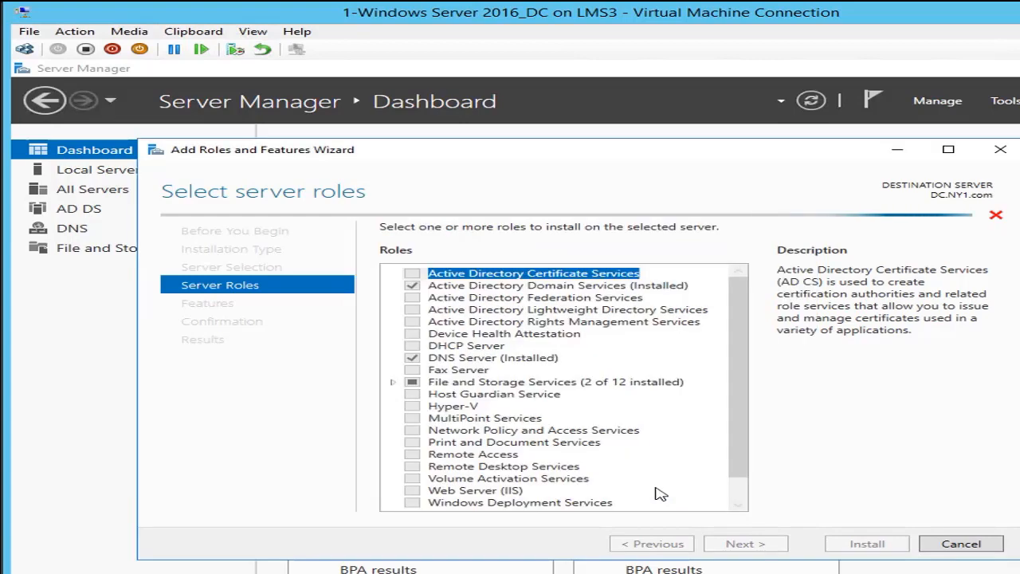
- Add no extra features and include the Certification Authority Web Enrollment role service with its required features alongside Certification Authority
left_click(746, 547)
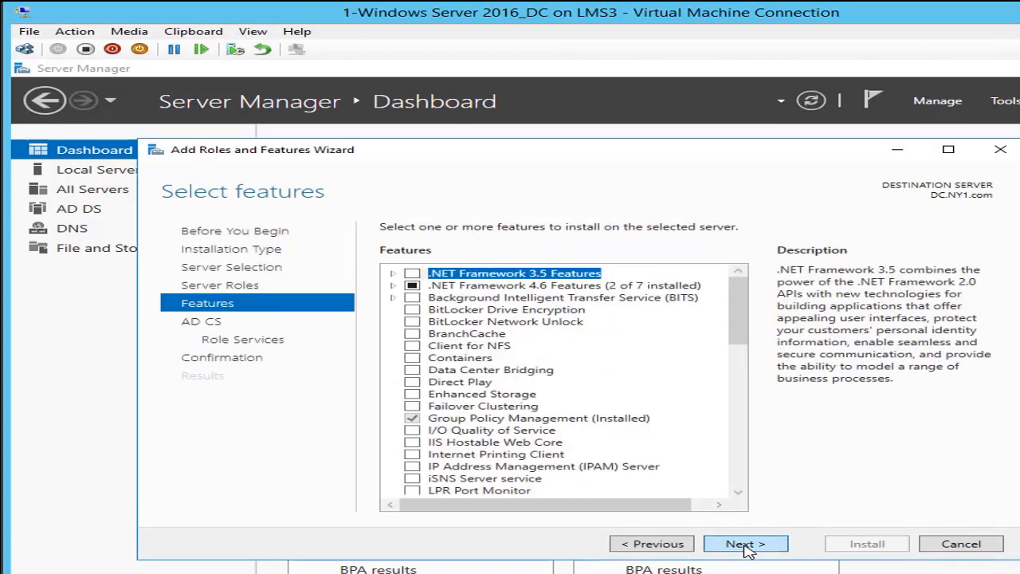
left_click(746, 548)
left_click(746, 547)
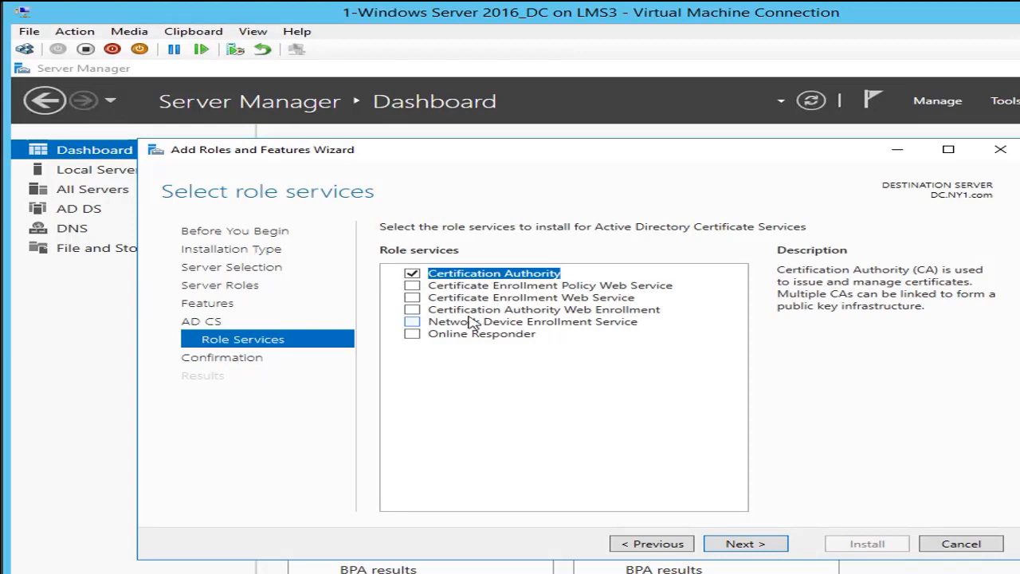
left_click(412, 310)
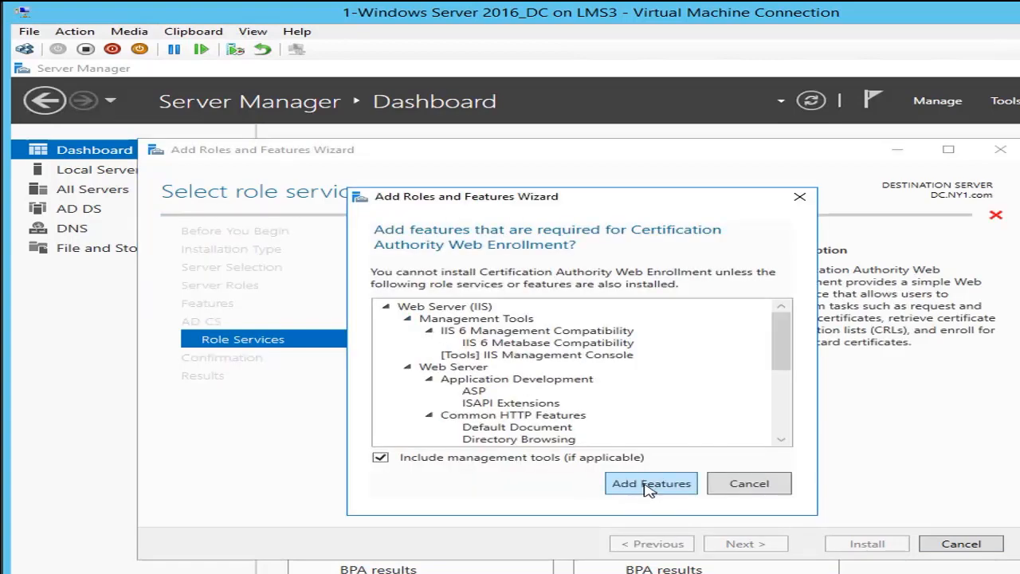
left_click(649, 484)
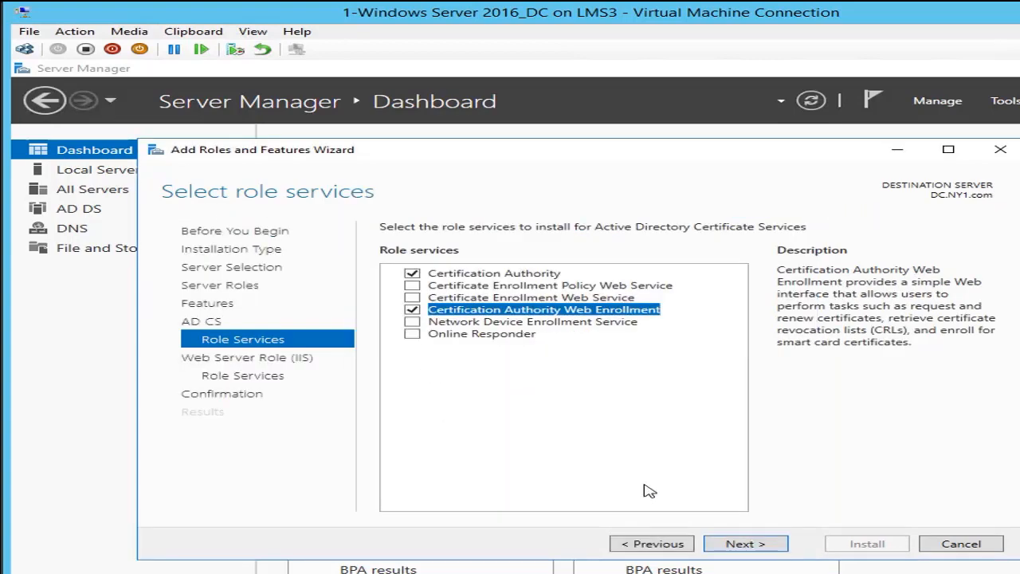
- Keep the default Web Server (IIS) role services and install the selected roles on DC.NY1.com
left_click(741, 547)
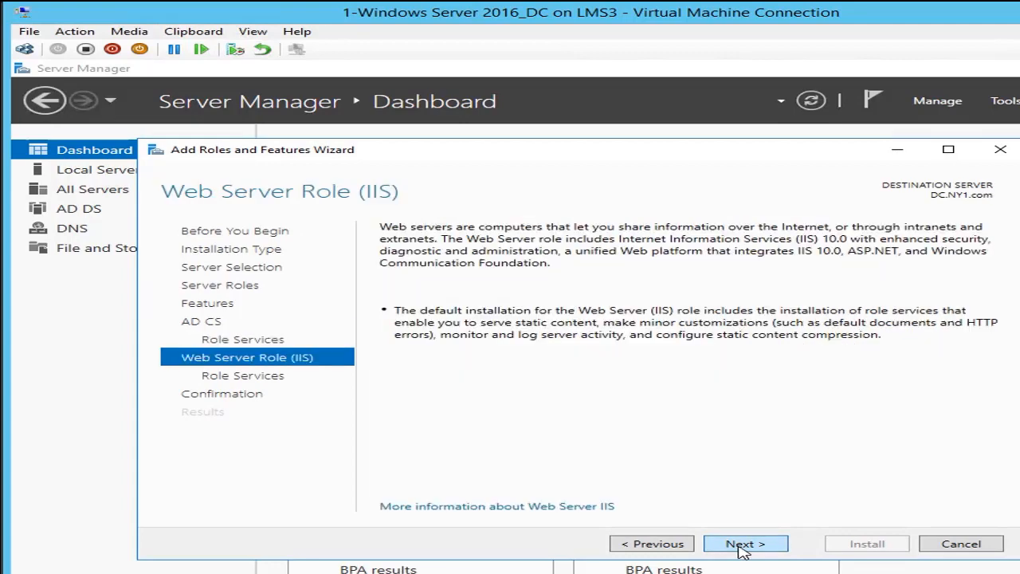
left_click(741, 545)
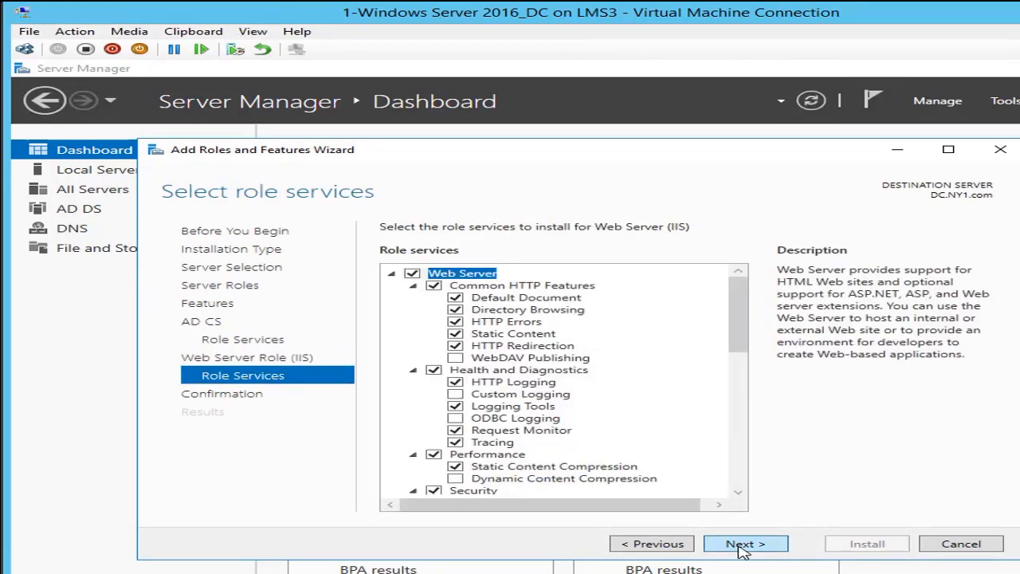
left_click(741, 547)
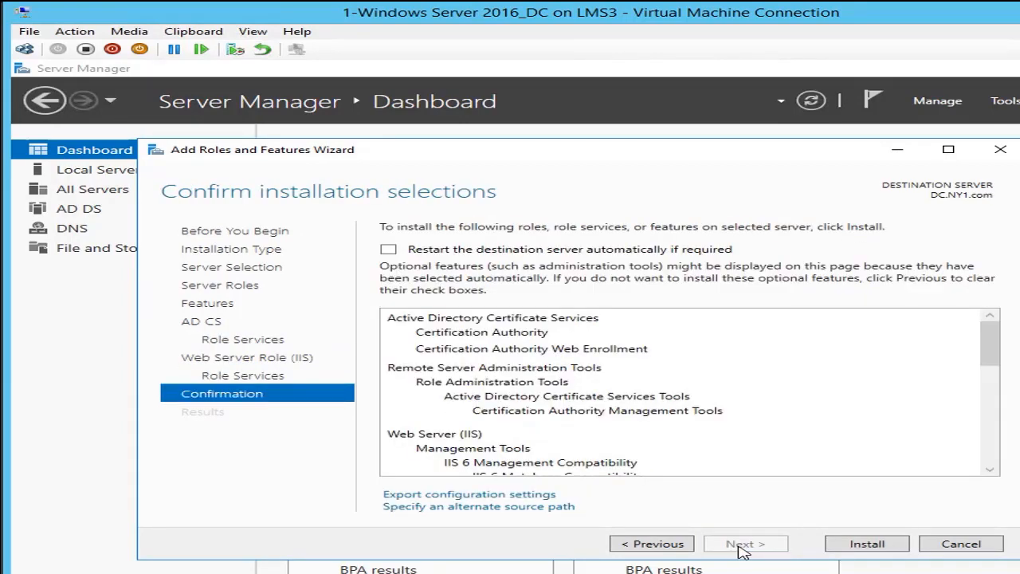
left_click(866, 547)
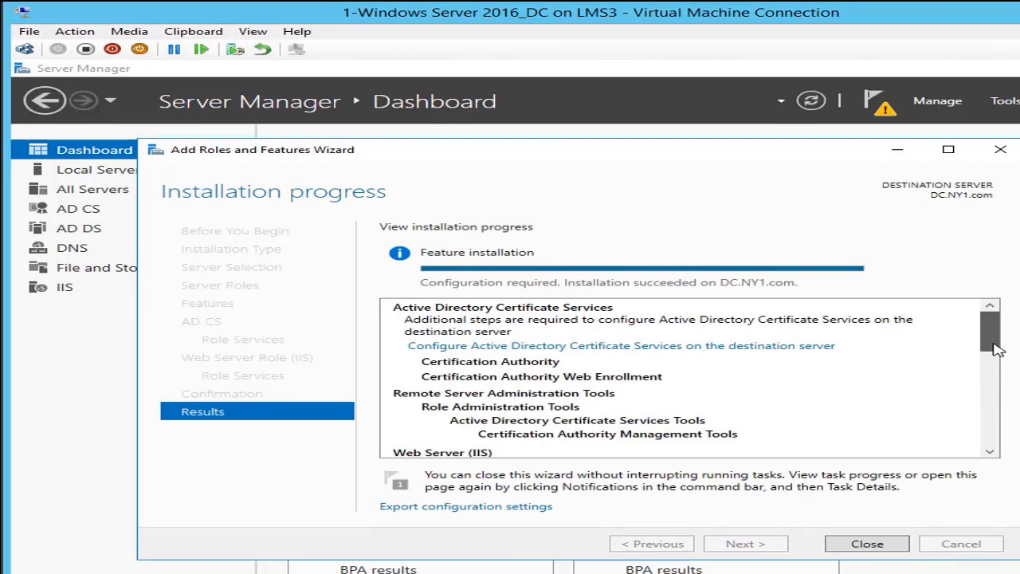
- Review the complete list of roles, role services and features in the installation results
left_click(990, 451)
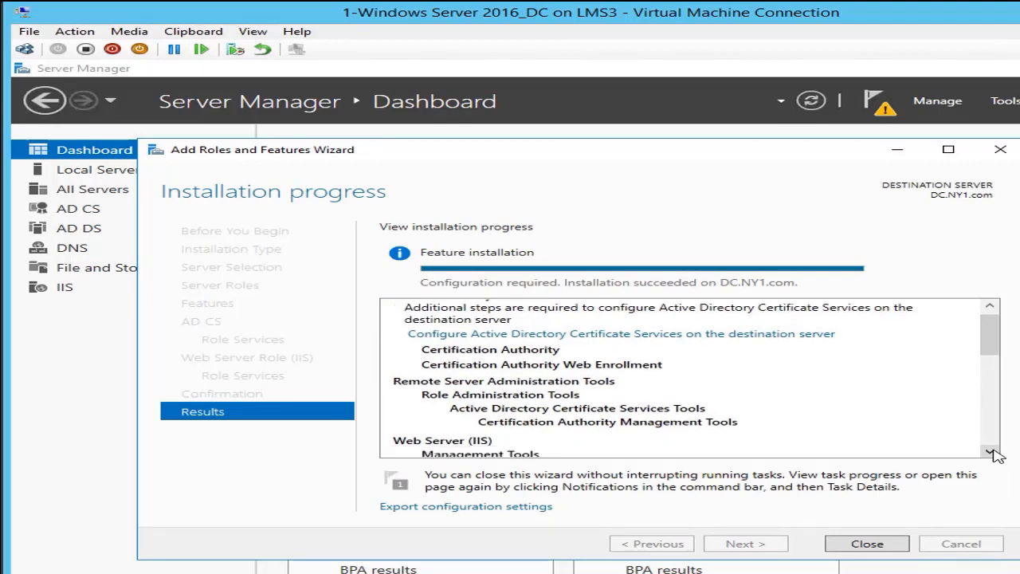
left_click(991, 452)
left_click(991, 452)
left_click(991, 452)
left_click(990, 452)
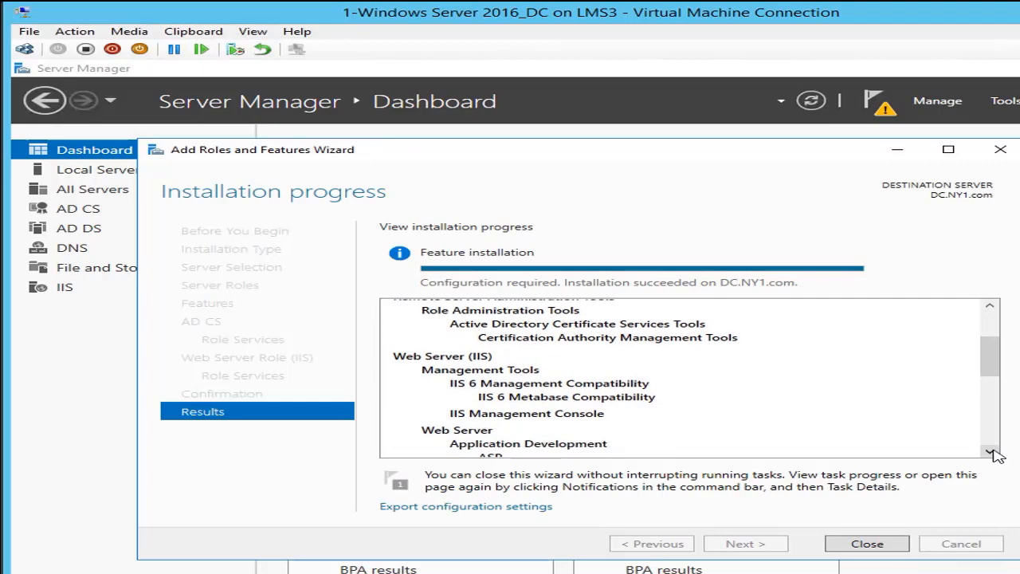
left_click(990, 452)
left_click(991, 451)
left_click(990, 451)
left_click(990, 452)
left_click(991, 452)
left_click(990, 452)
left_click(991, 452)
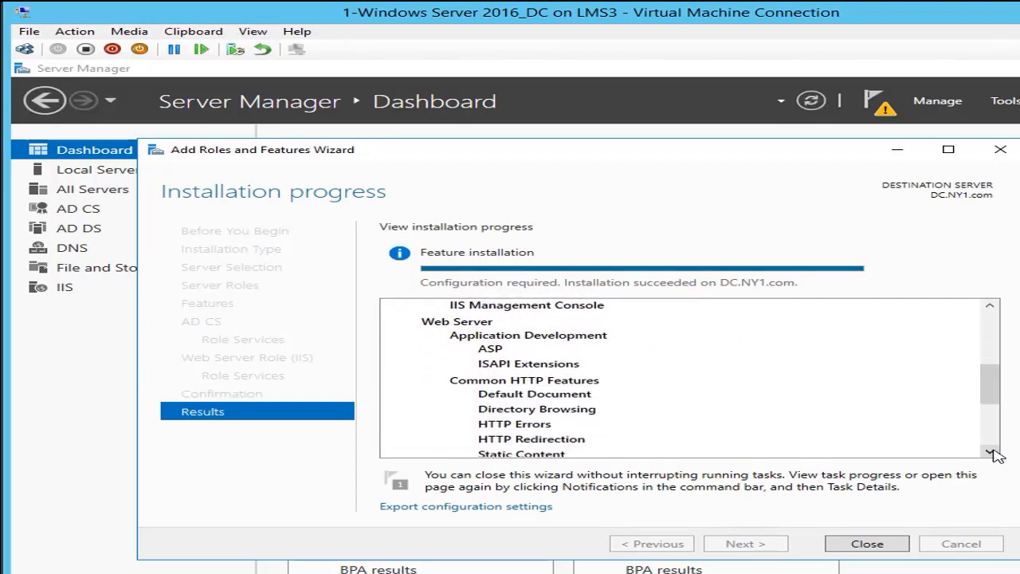
left_click(991, 451)
left_click(991, 452)
left_click(991, 451)
left_click(990, 451)
left_click(990, 452)
left_click(990, 452)
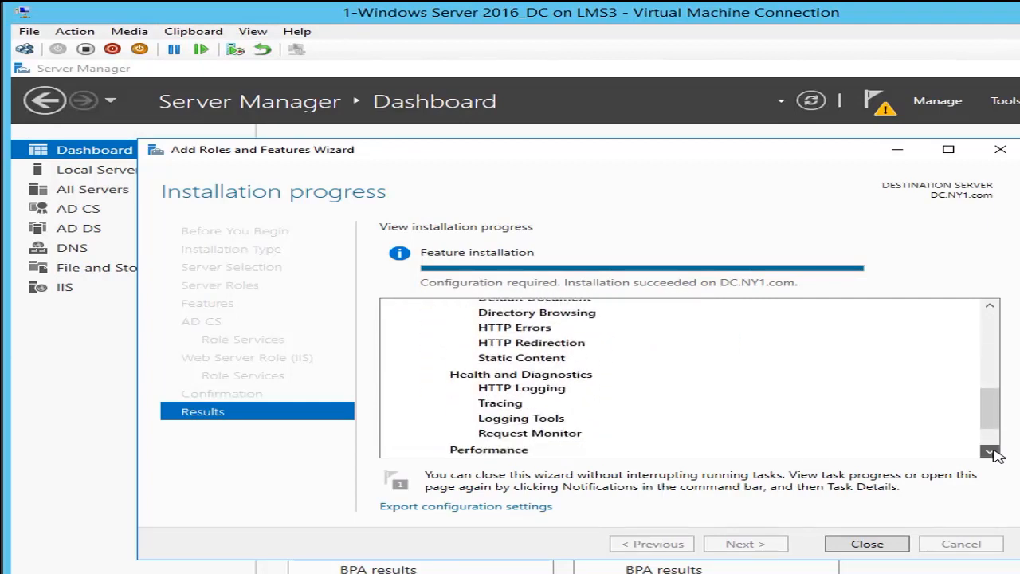
left_click(990, 452)
left_click(991, 452)
left_click(991, 451)
left_click(990, 451)
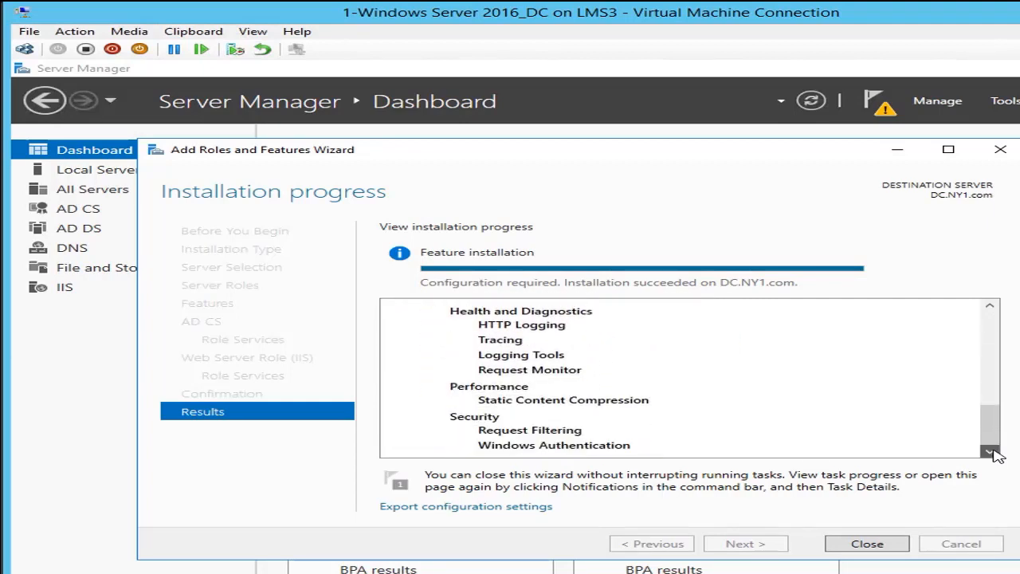
- Start the AD CS post-deployment configuration with the existing credentials and select the Certification Authority and Certification Authority Web Enrollment role services
left_click(867, 543)
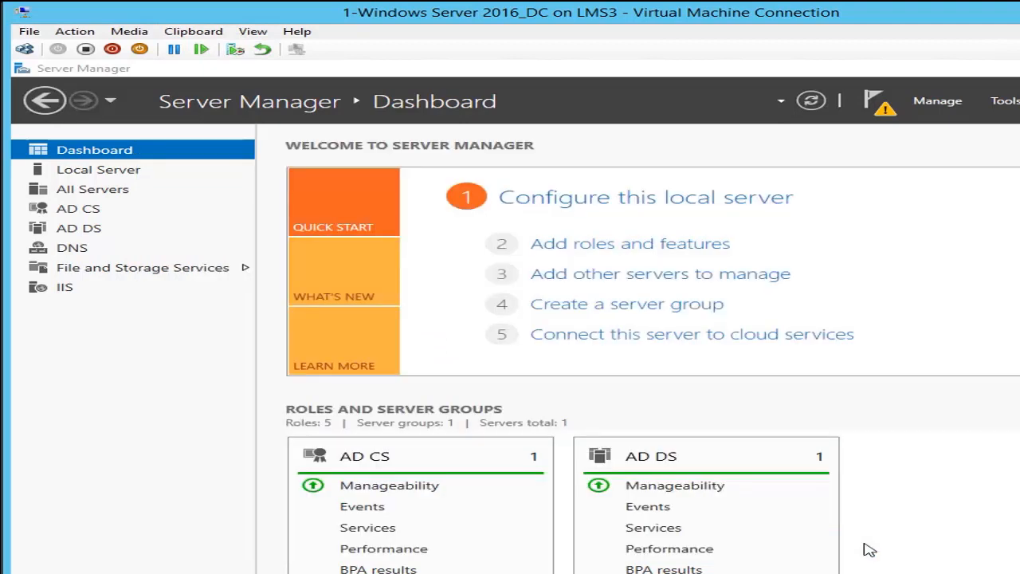
left_click(886, 110)
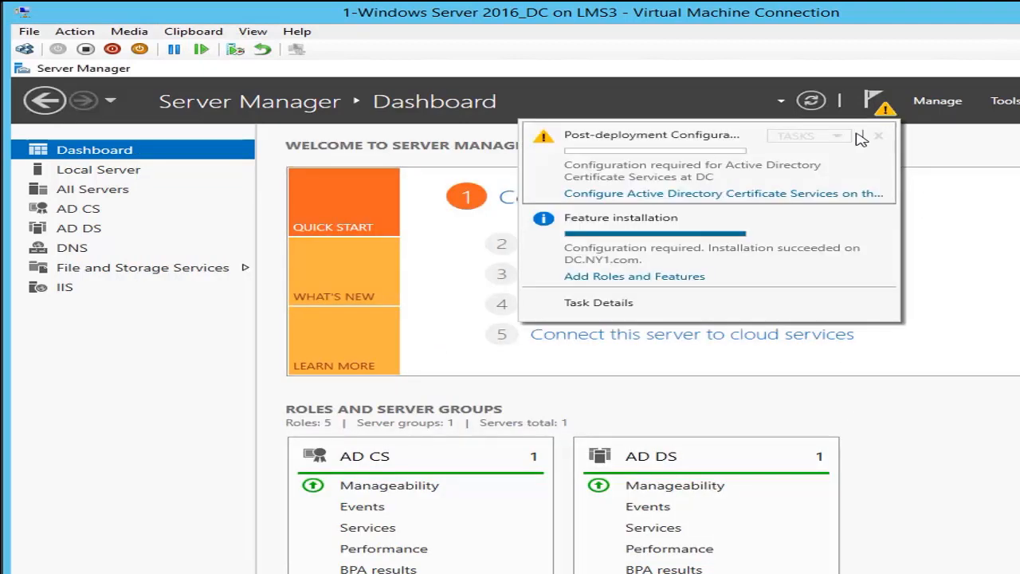
left_click(709, 196)
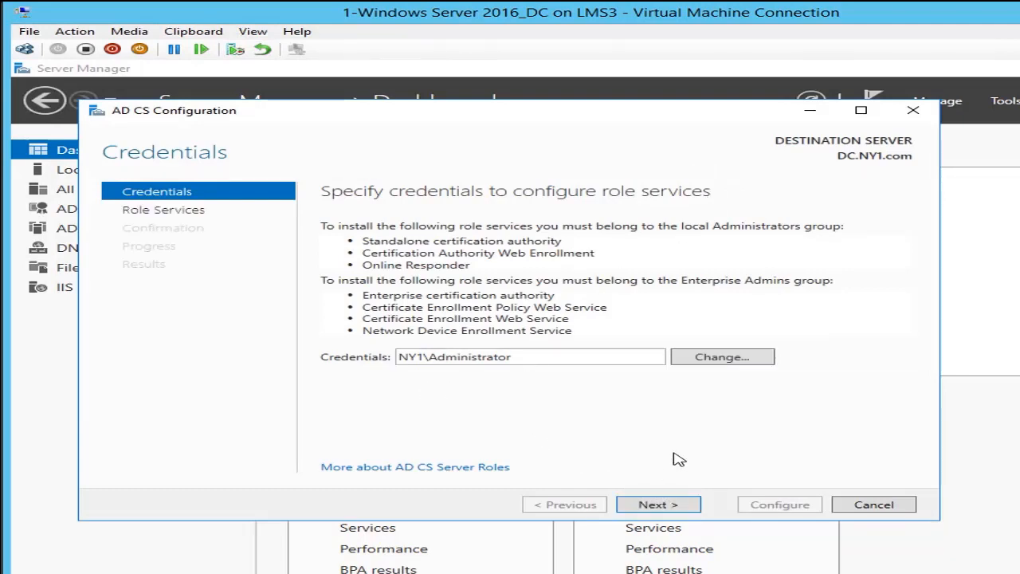
left_click(656, 507)
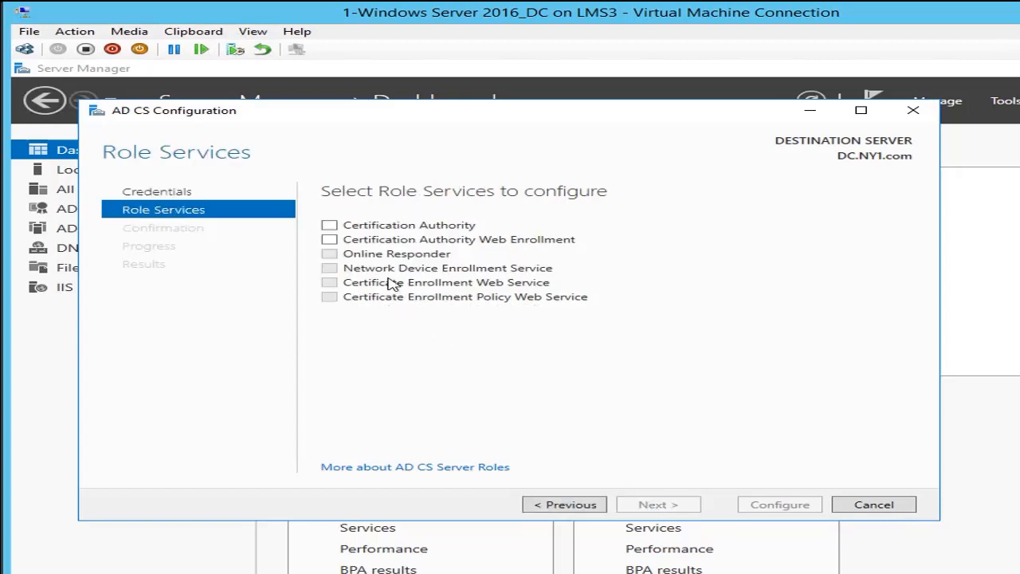
left_click(329, 227)
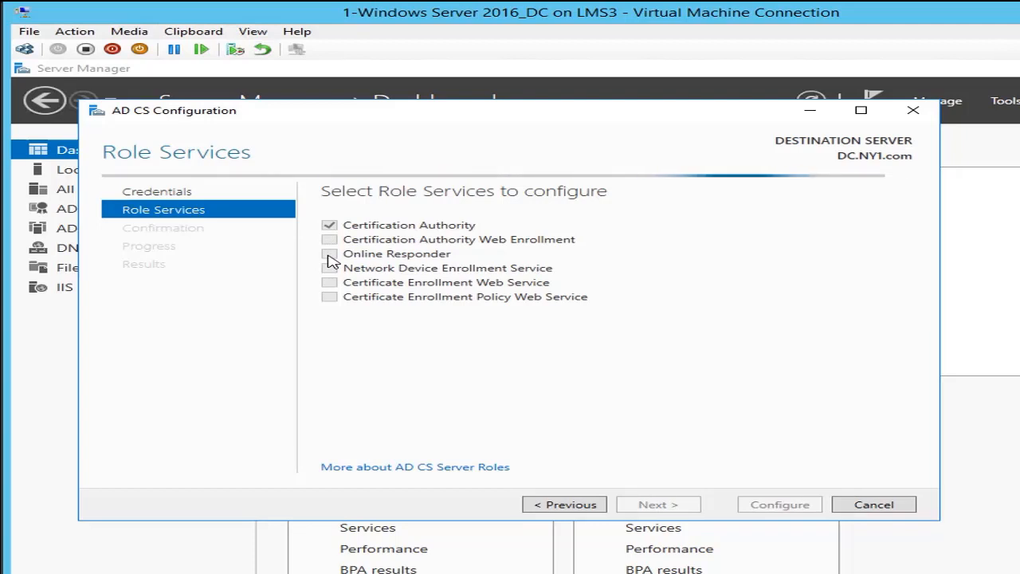
left_click(331, 239)
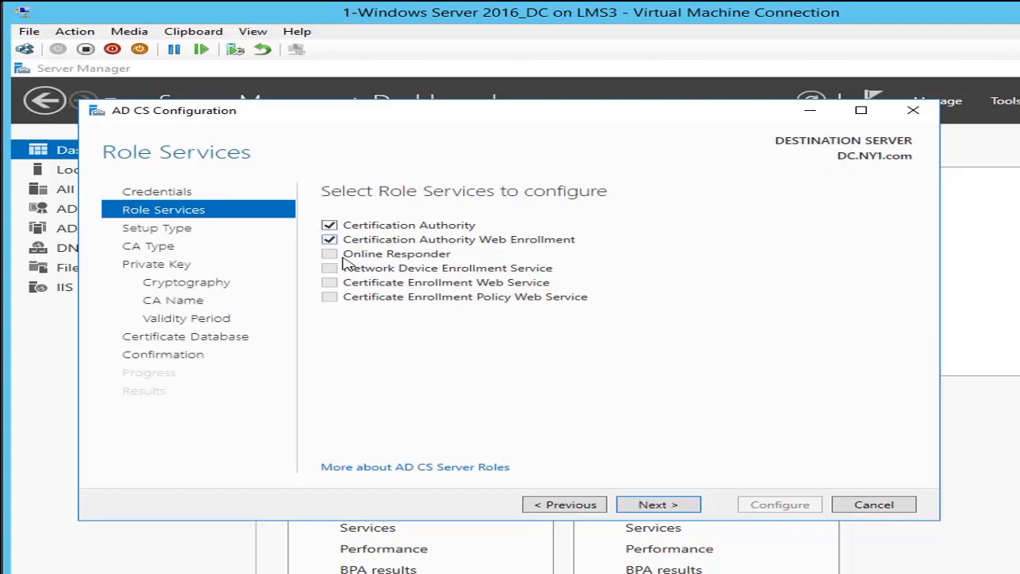
left_click(644, 506)
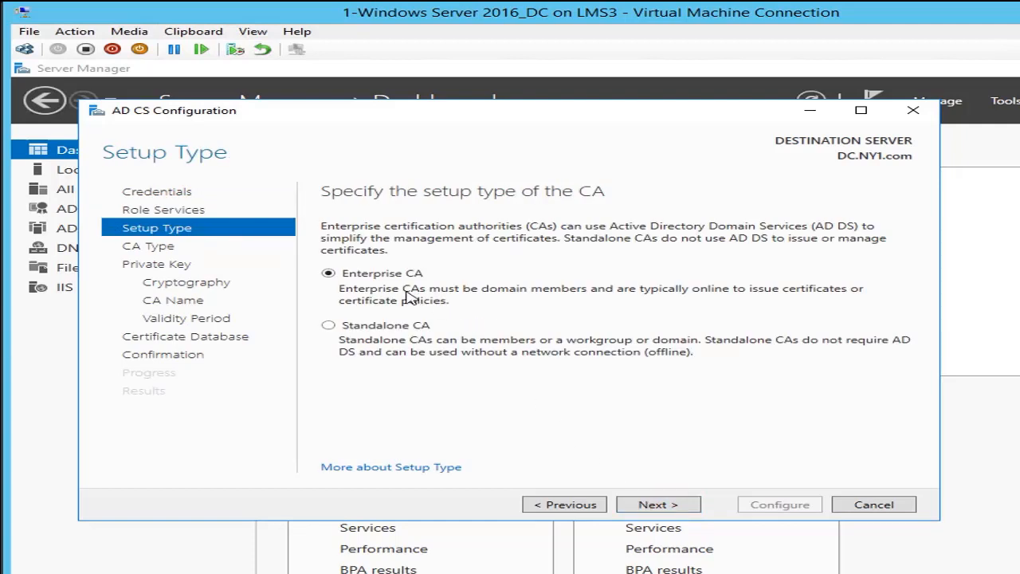
- Set the CA up as an Enterprise CA of type Subordinate CA with a new private key
left_click(655, 508)
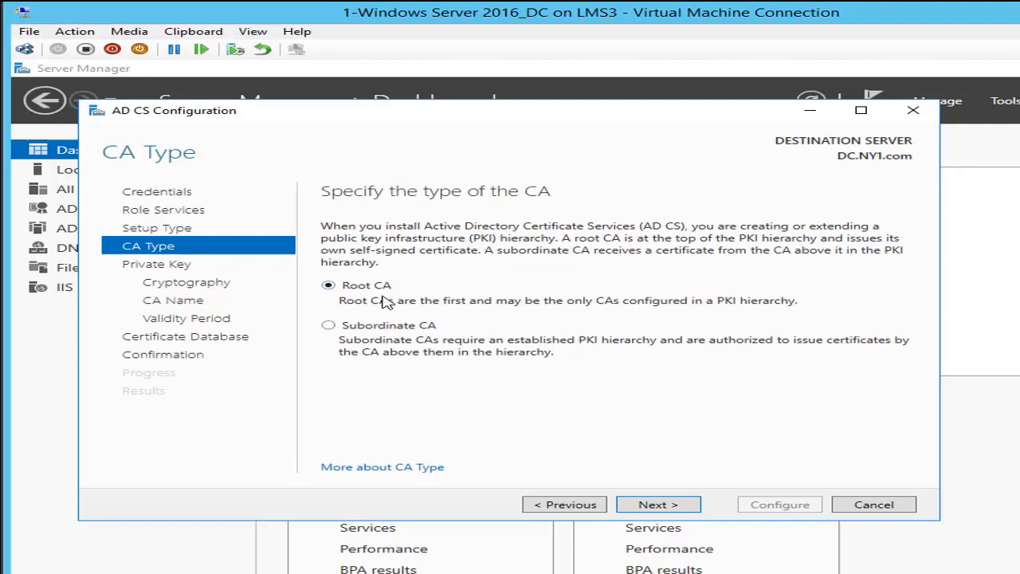
left_click(328, 325)
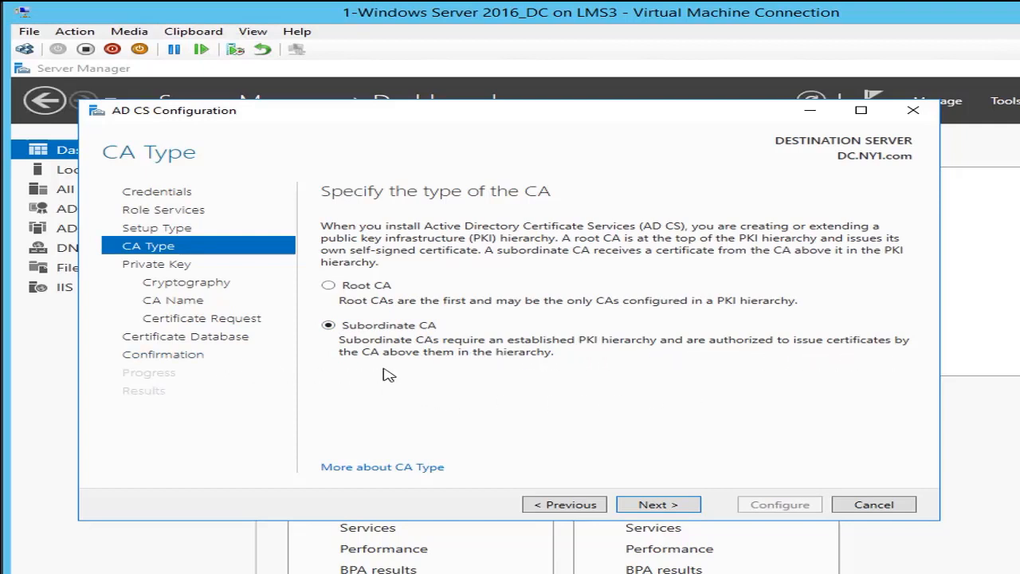
left_click(655, 507)
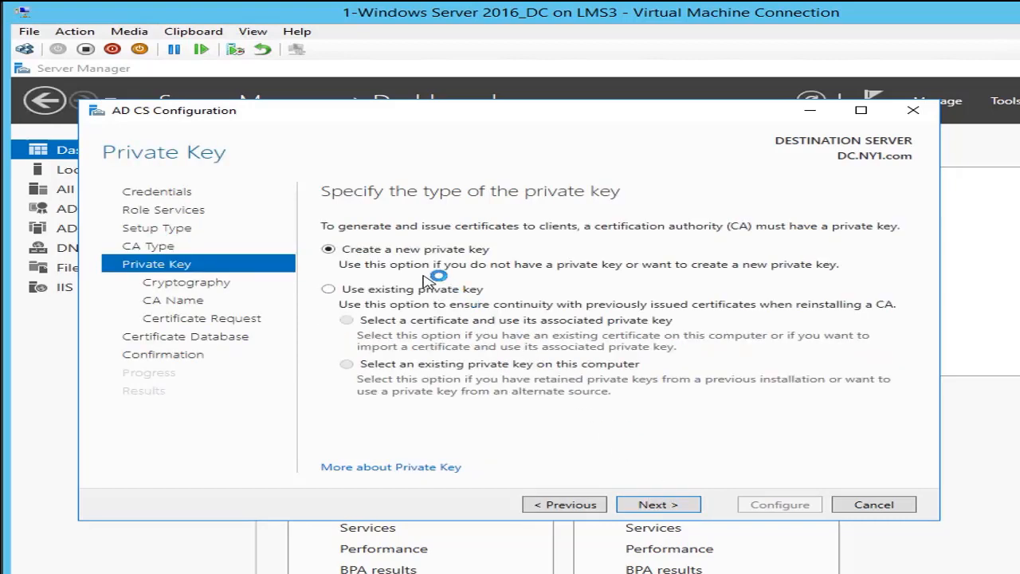
left_click(649, 507)
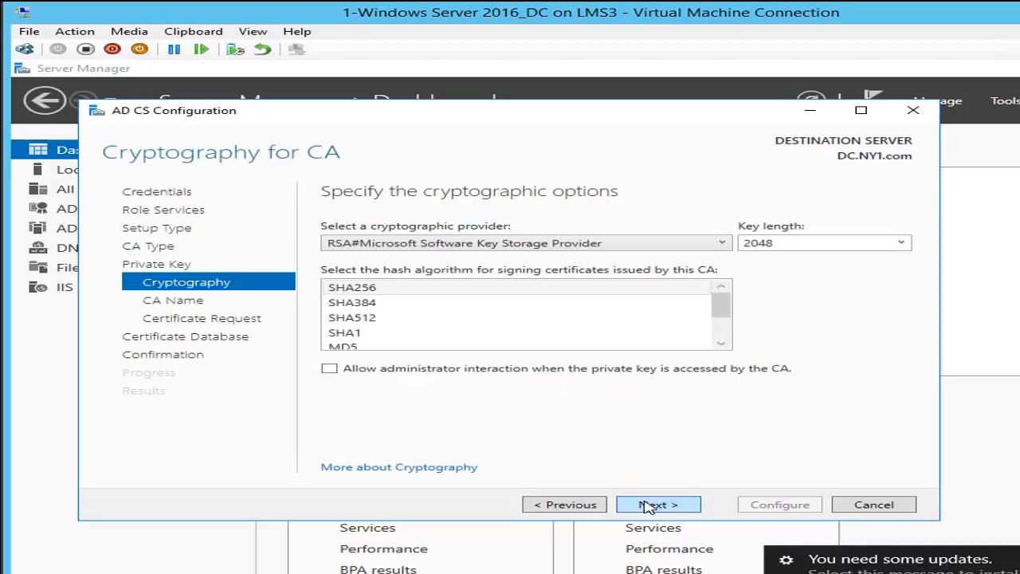
- Choose the SHA256 hash algorithm and a key length of 4096 for the CA's cryptographic options
left_click(355, 288)
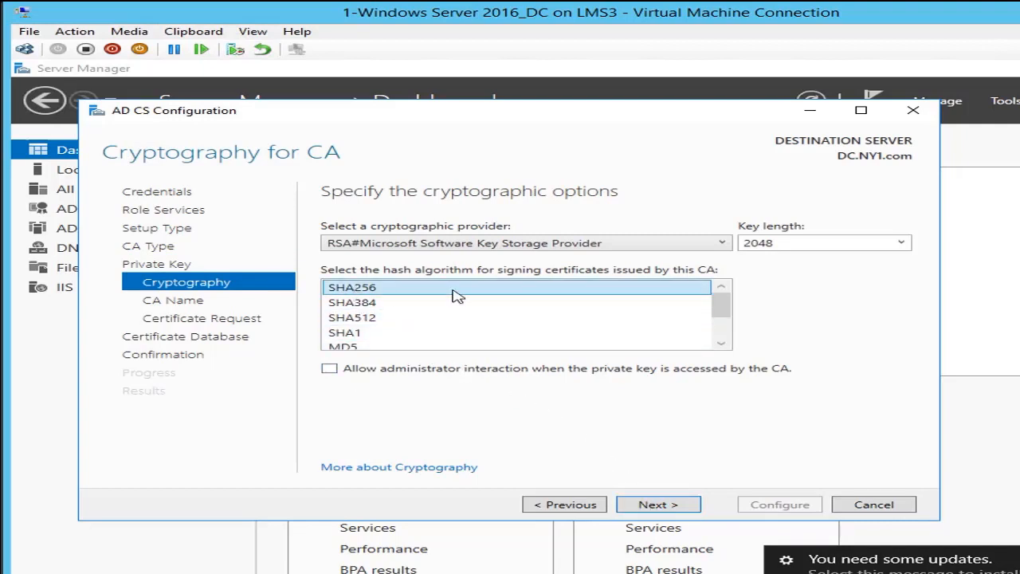
left_click(901, 244)
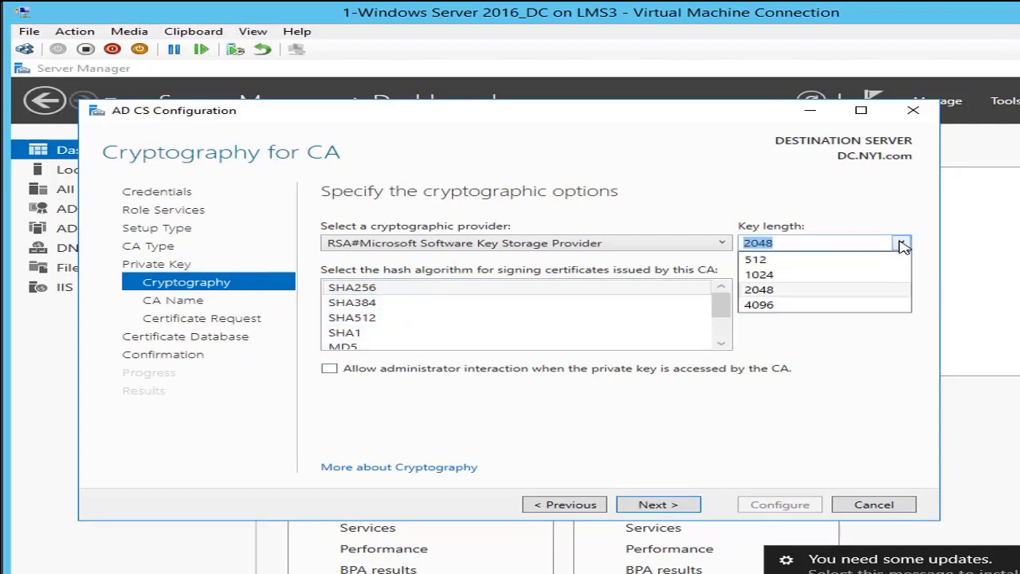
left_click(787, 290)
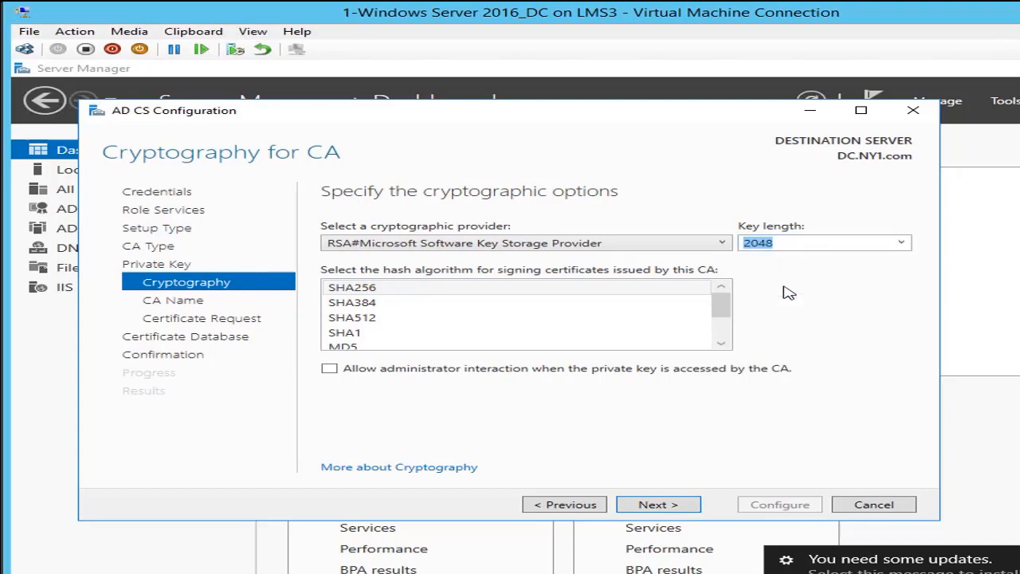
left_click(900, 243)
left_click(813, 309)
left_click(658, 506)
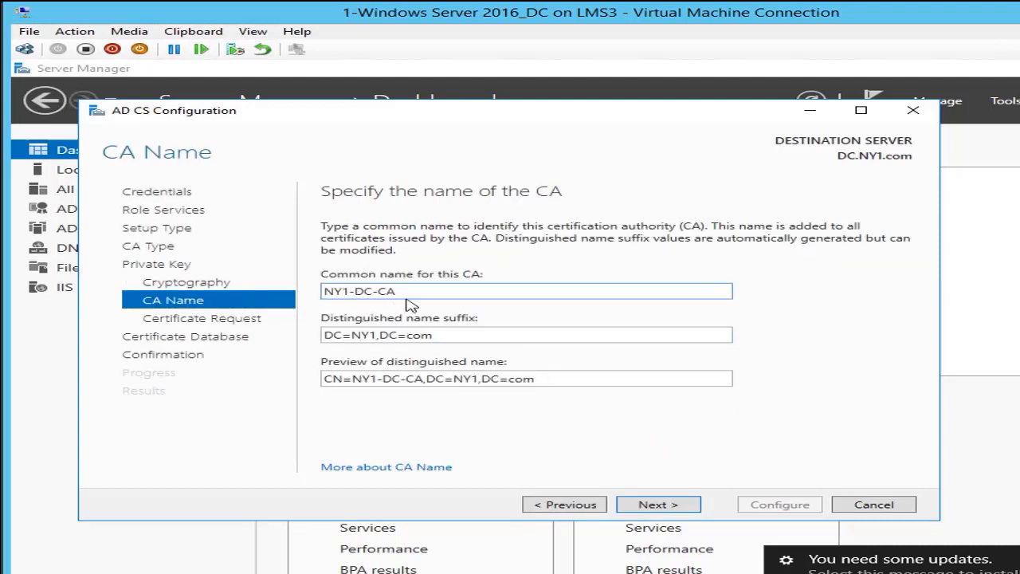
- Set the CA's common name to NY1-Issuing CA and save its certificate request to the default file C:\DC.NY1.com_NY1-DC-CA.req
left_click_drag(414, 292, 192, 285)
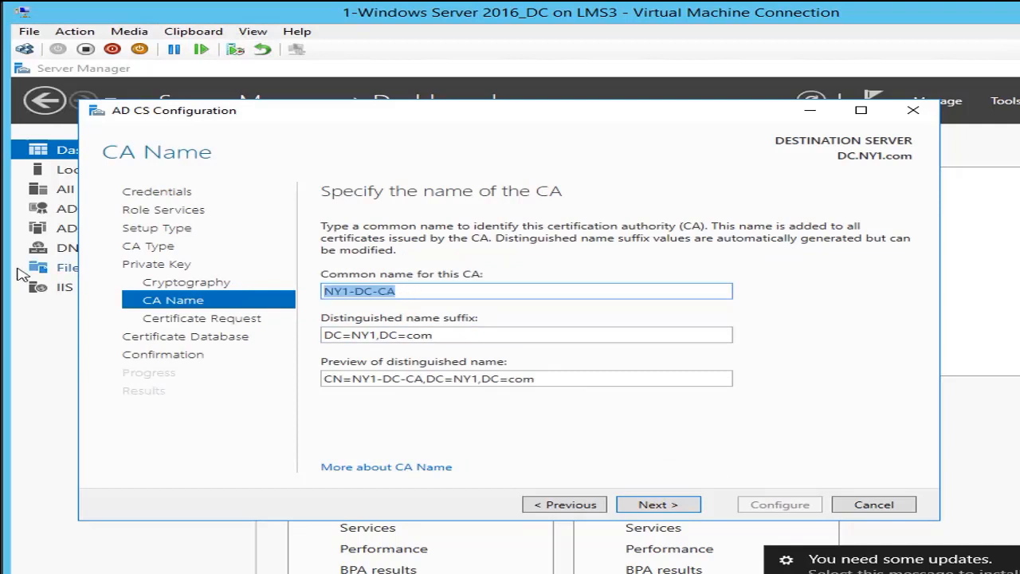
type("NY1-Issuing CA")
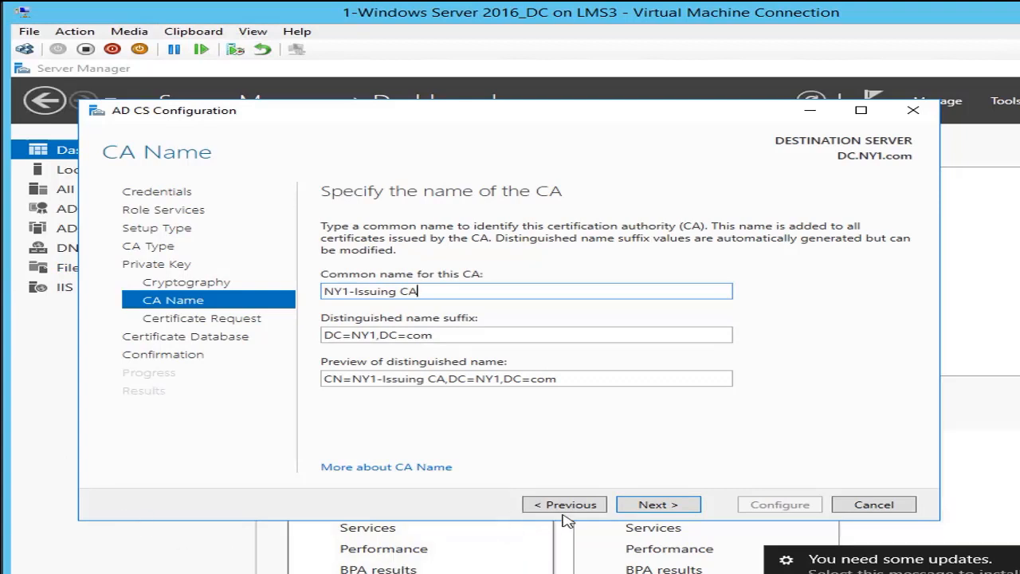
left_click(652, 505)
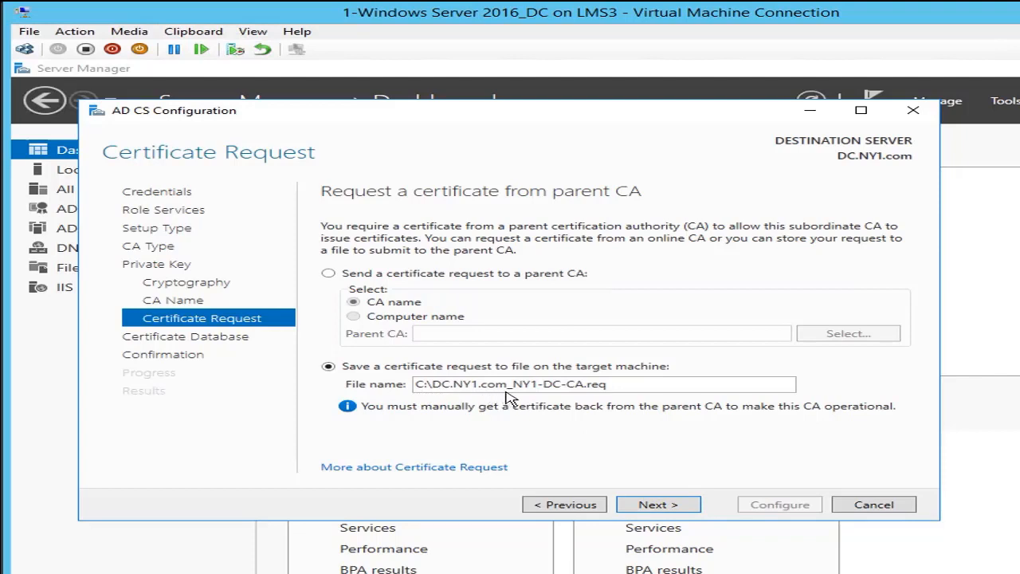
left_click(667, 508)
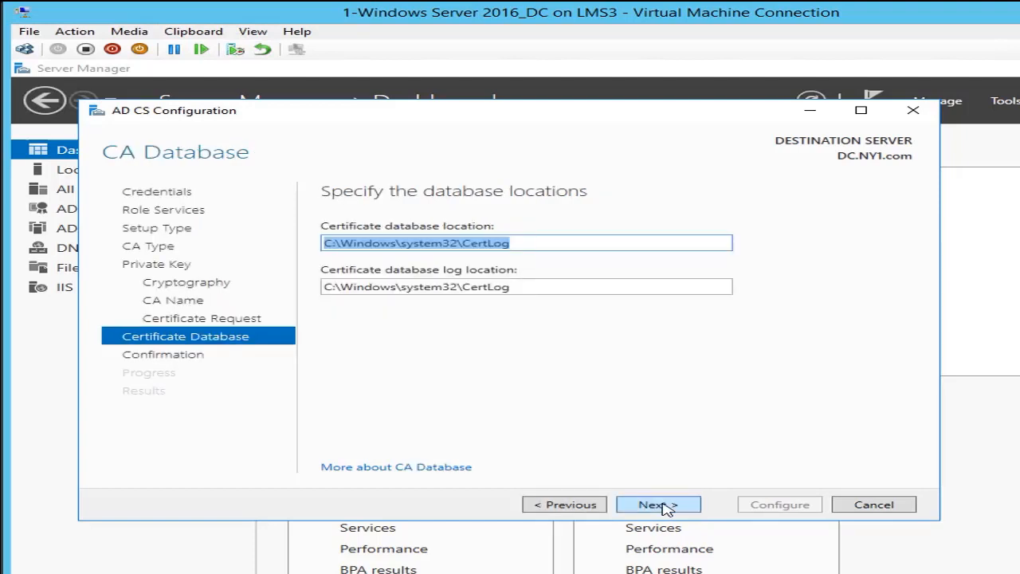
- Keep the default C:\Windows\system32\CertLog database and log locations, and apply the AD CS configuration
key("Tab")
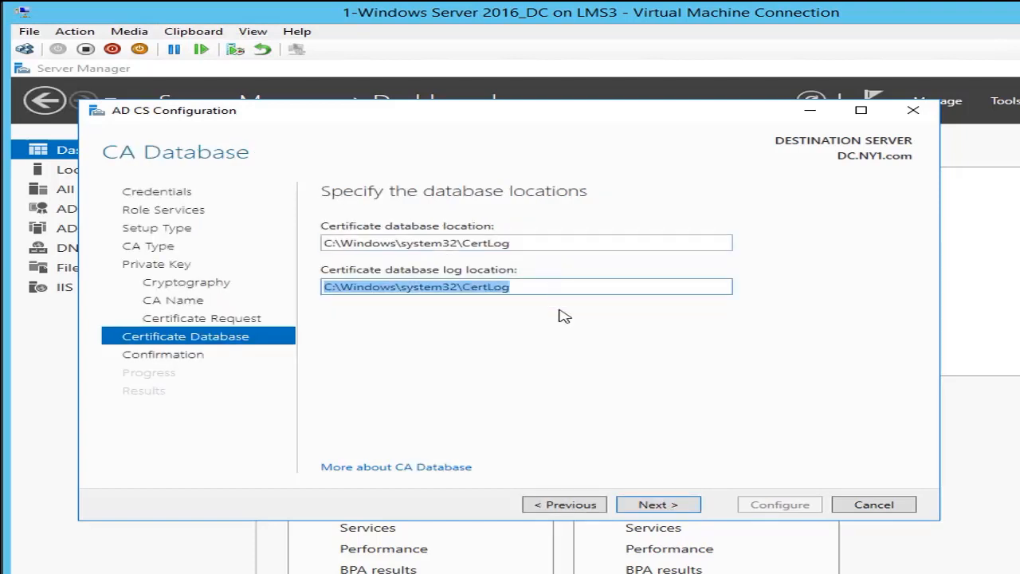
left_click(667, 511)
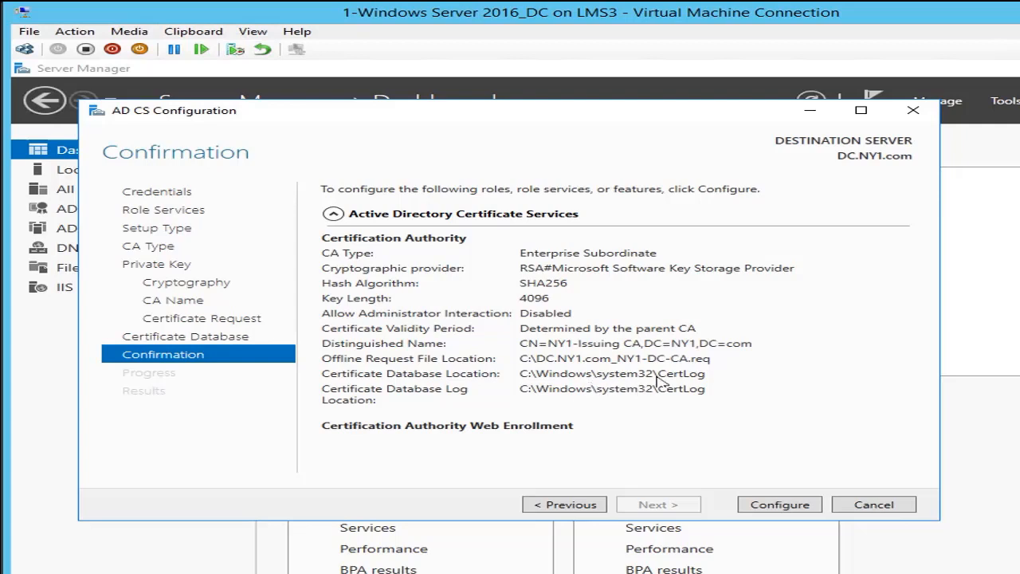
left_click(796, 509)
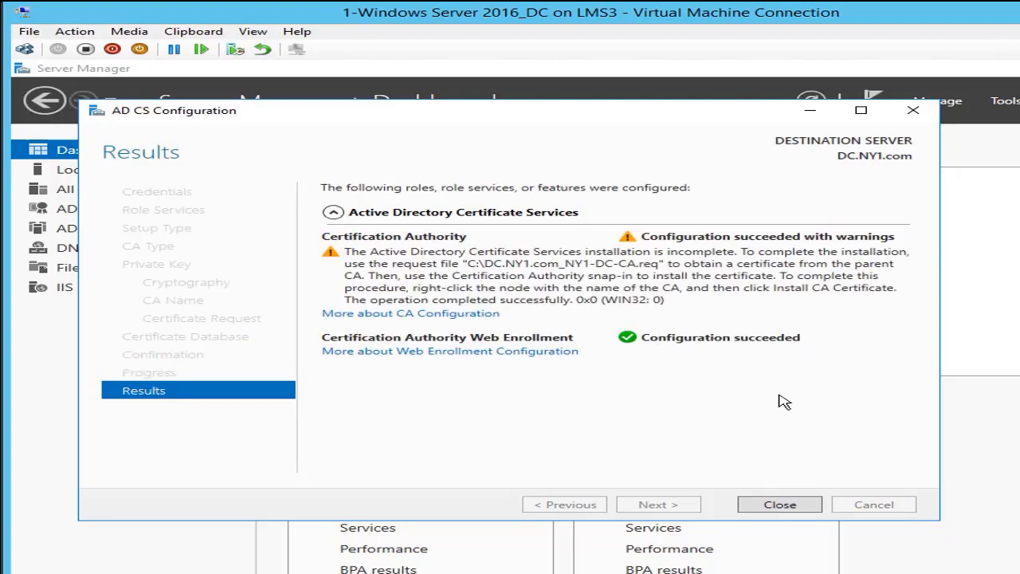
left_click(781, 506)
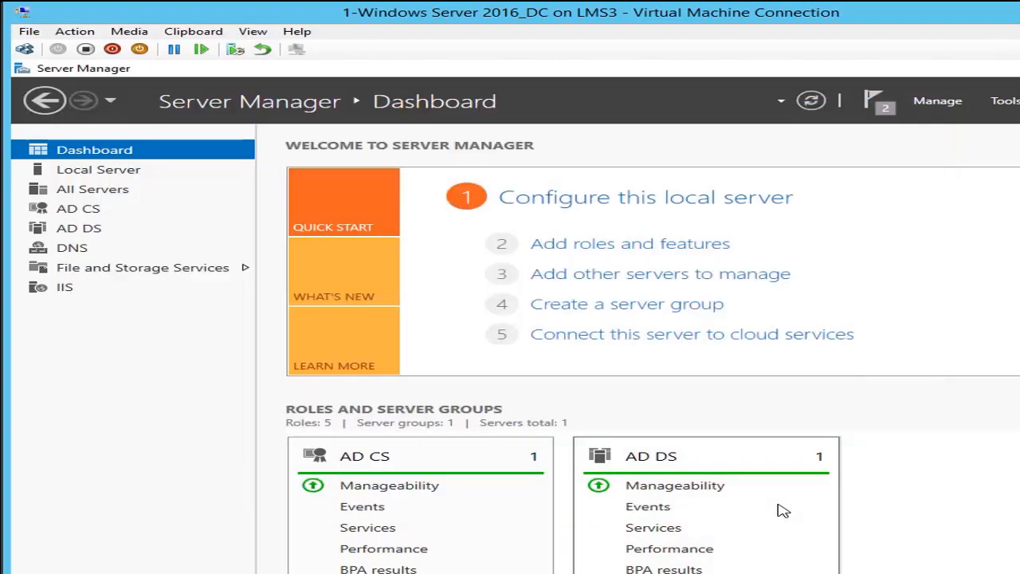
- Open the Certification Authority management console on the DC server
left_click(810, 108)
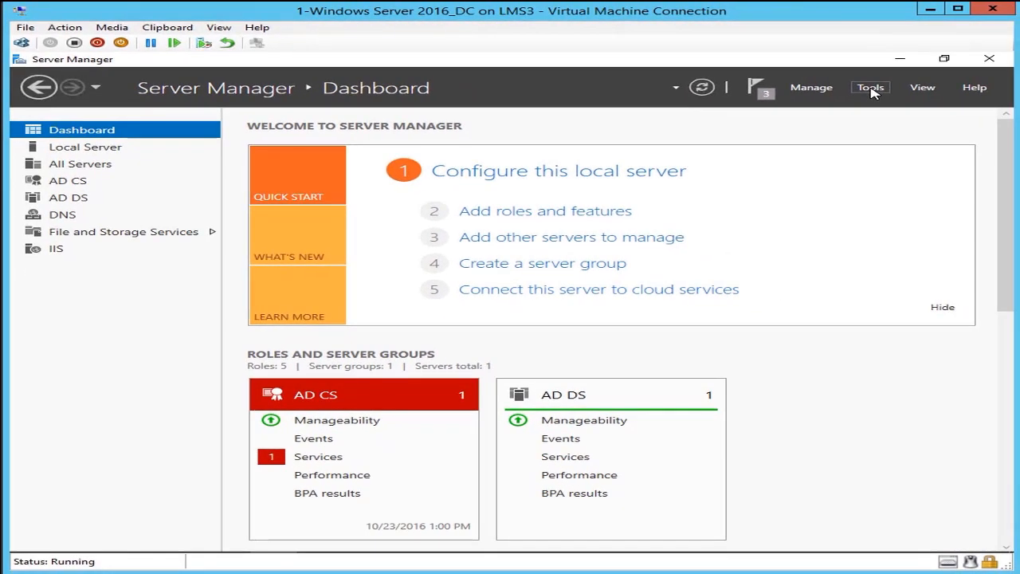
left_click(871, 89)
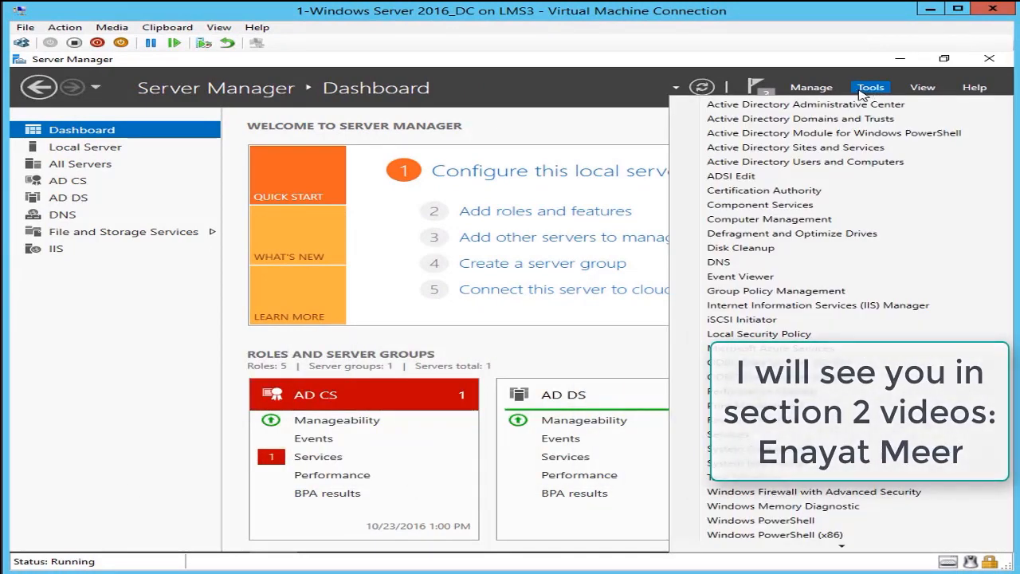
left_click(764, 195)
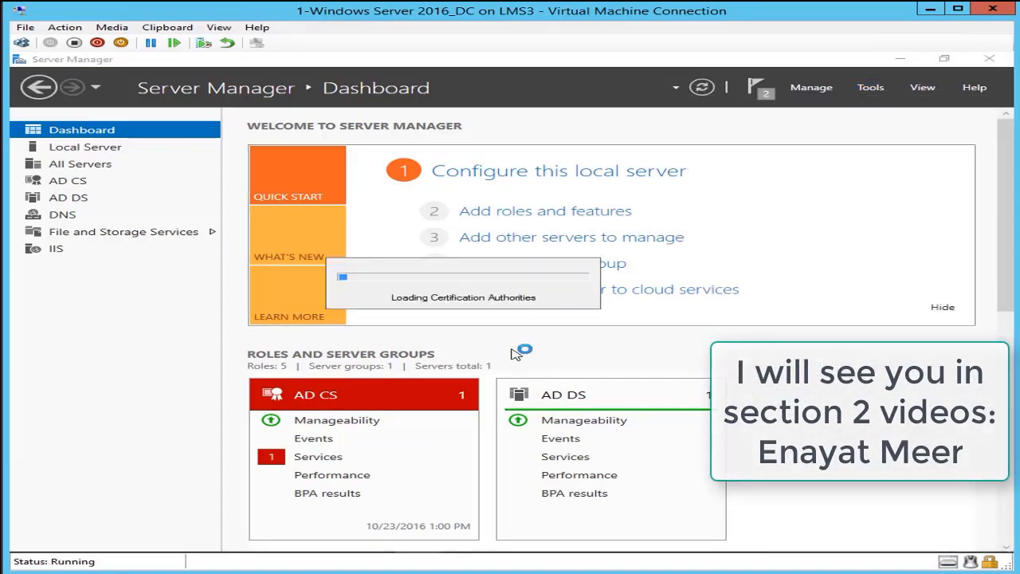